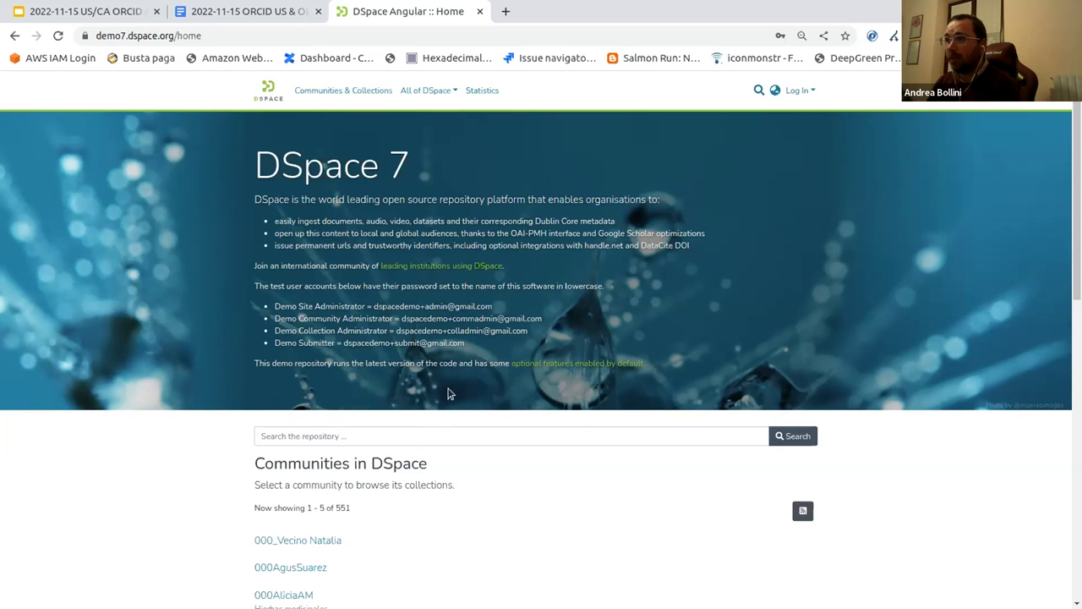
# - Log in to the demo site with saved credentials, then open Log In options in the logged-out window
pyautogui.scroll(-1, 531, 431)
pyautogui.scroll(1, 526, 449)
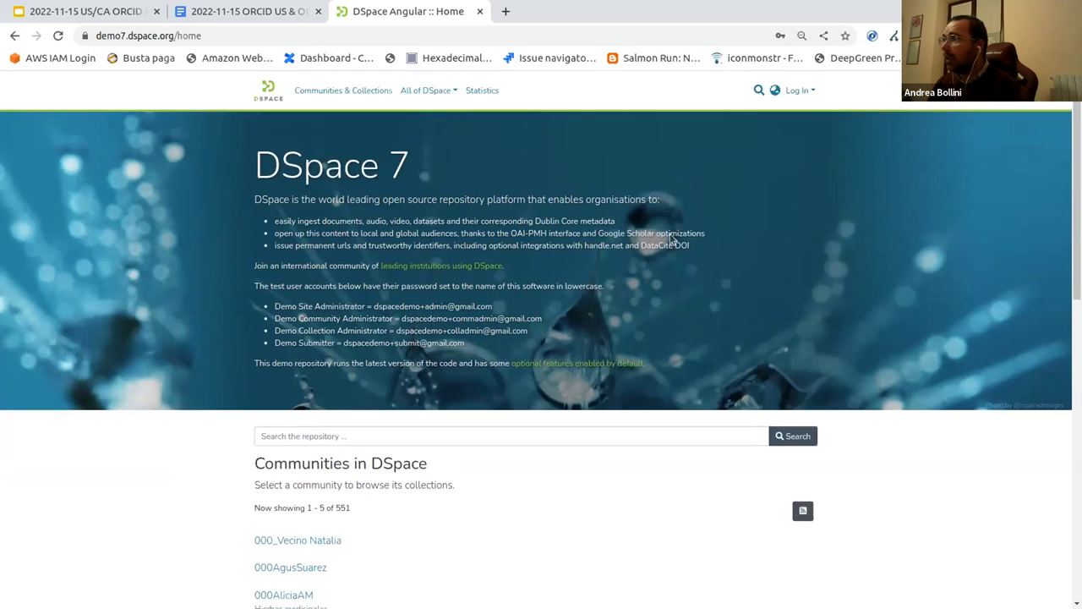
pyautogui.click(807, 95)
pyautogui.click(724, 179)
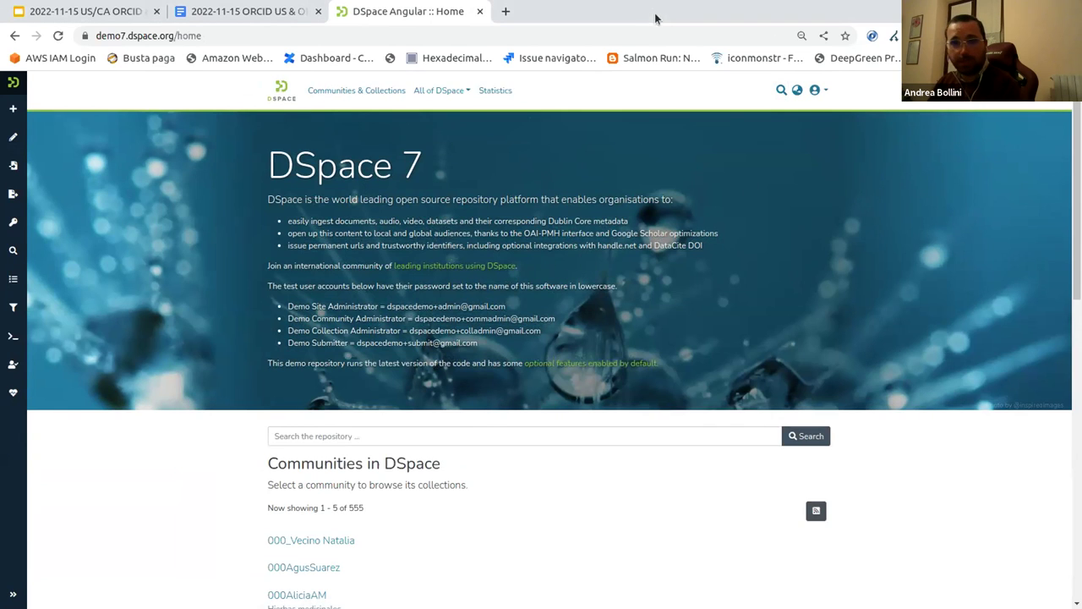
pyautogui.hotkey('alt', 'Tab')
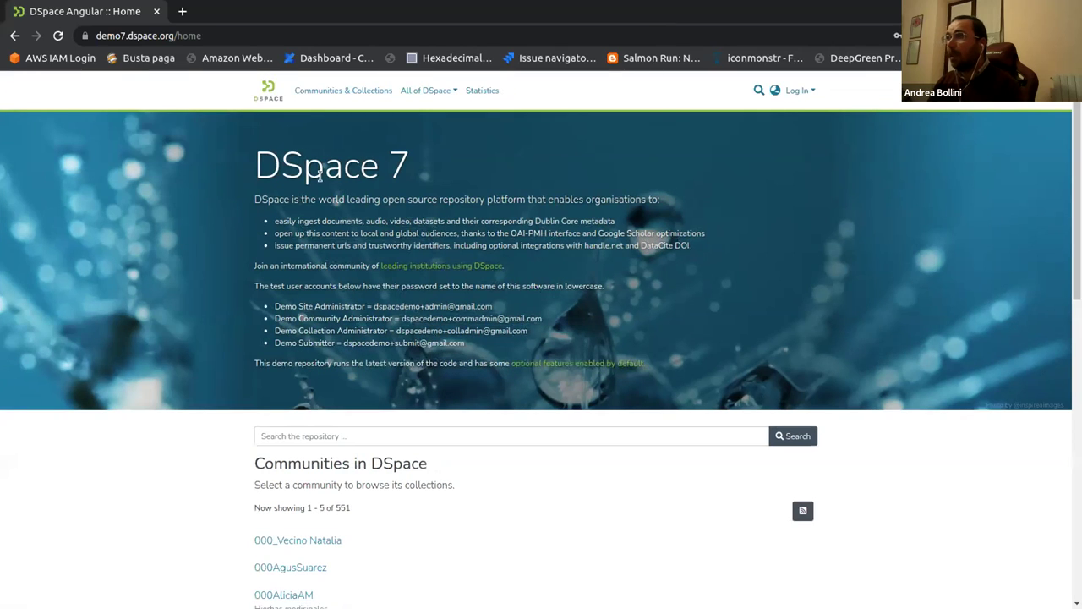
pyautogui.click(794, 91)
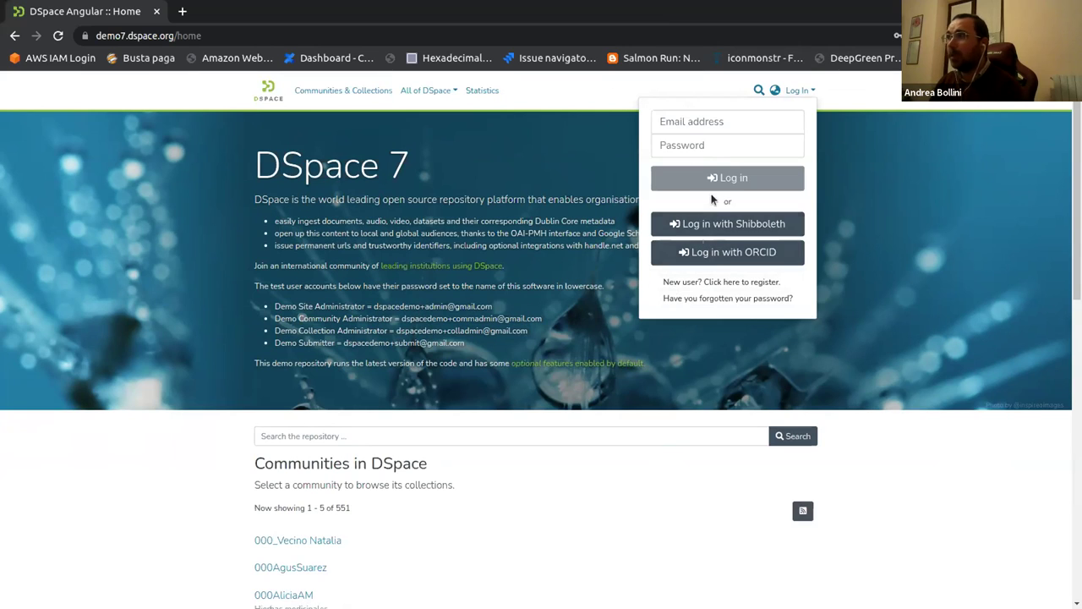
# - Sign in to DSpace through ORCID using the saved sandbox test researcher credentials
pyautogui.click(702, 254)
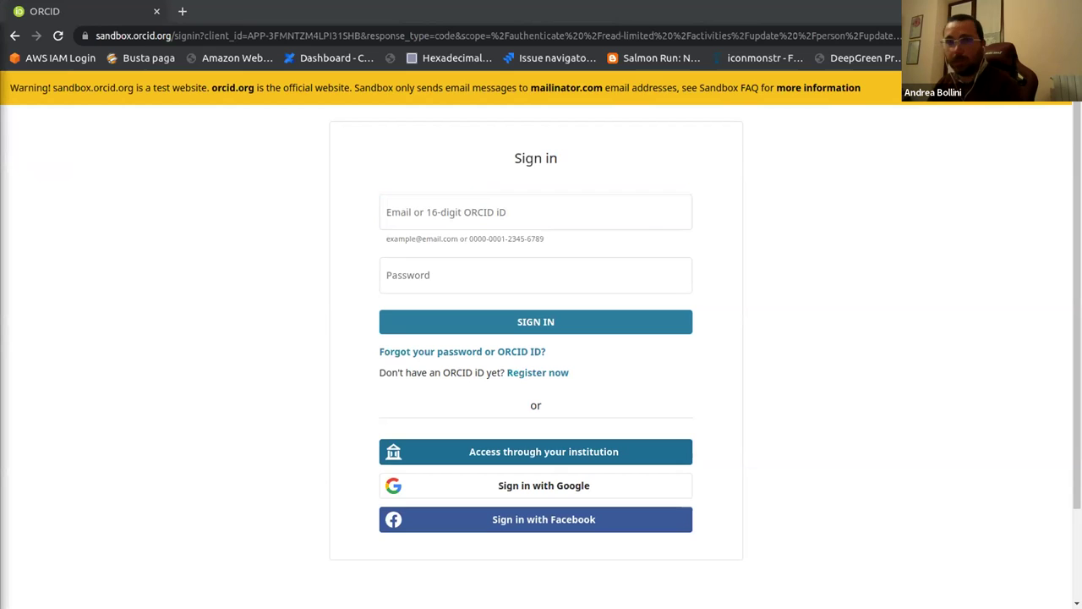
pyautogui.click(452, 213)
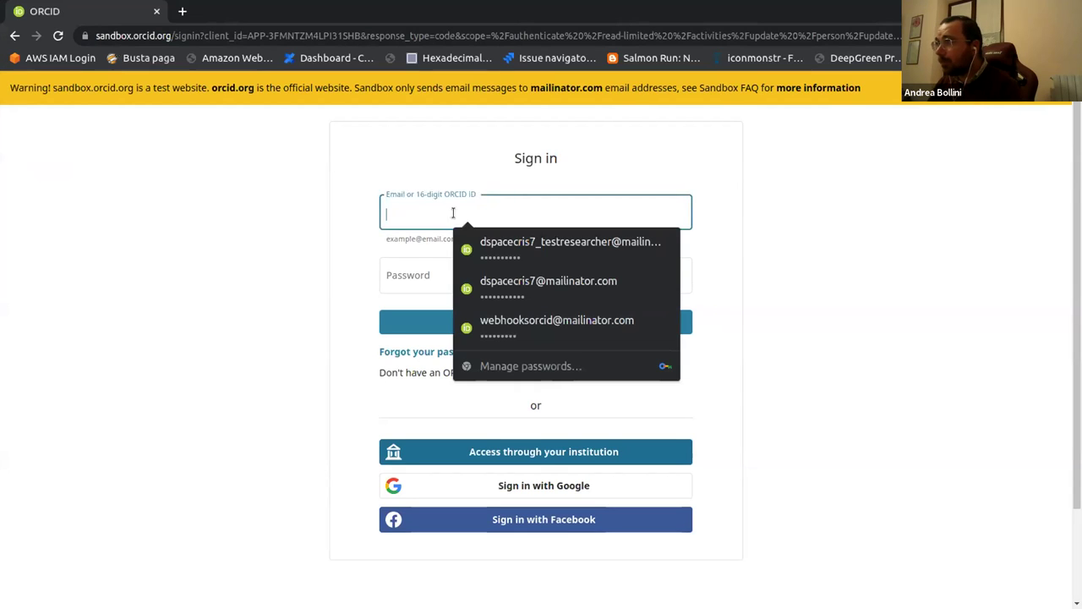
pyautogui.click(541, 251)
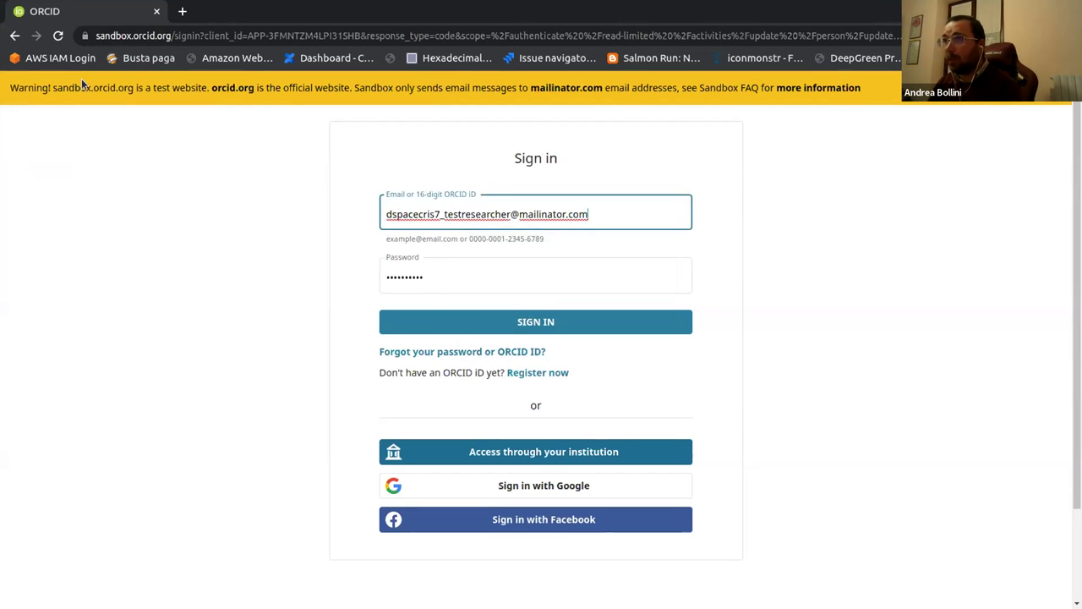
pyautogui.moveTo(53, 86); pyautogui.dragTo(10, 87)
pyautogui.click(136, 81)
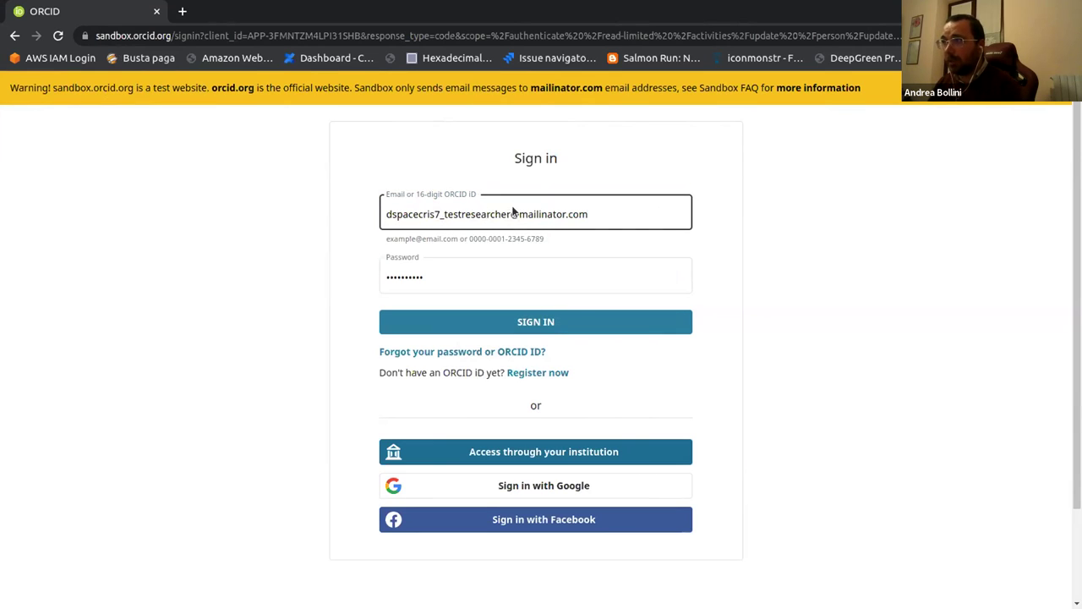
pyautogui.click(570, 323)
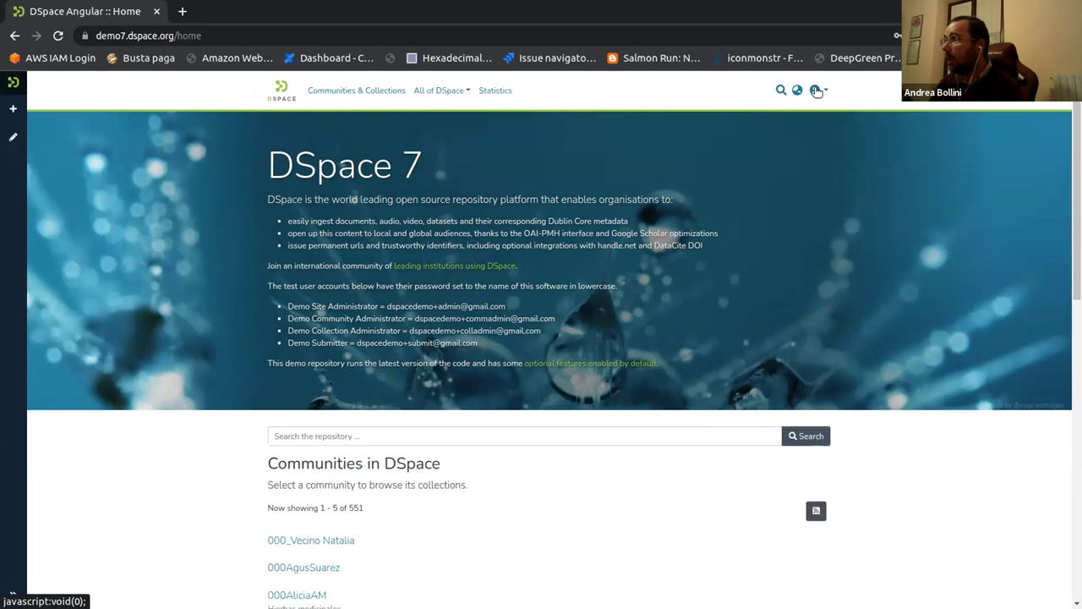
# - Check the logged-in account and open the ORCID sandbox site in a new tab
pyautogui.click(816, 90)
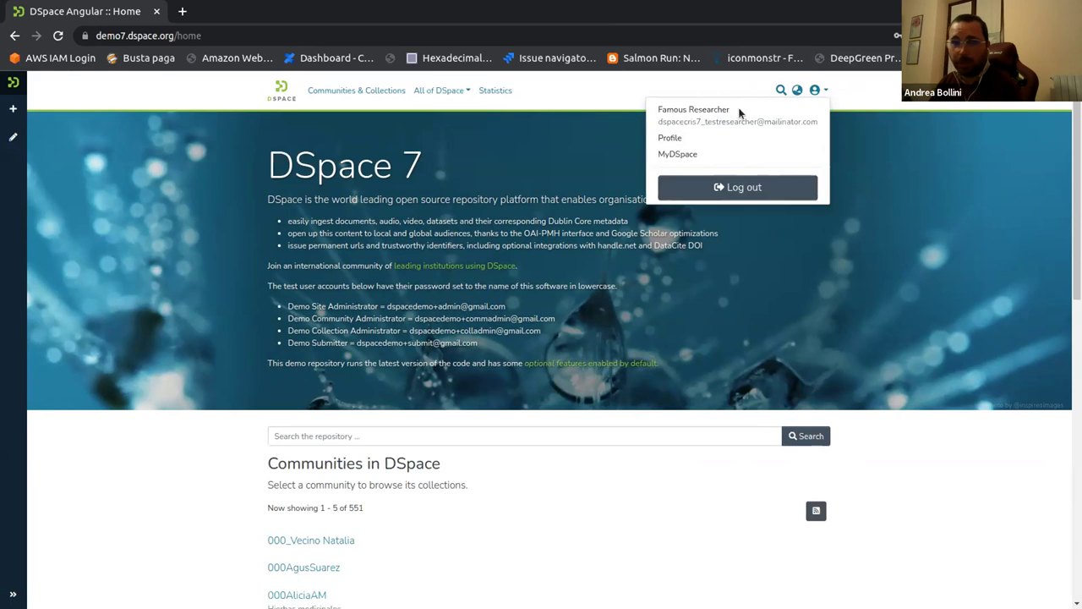
pyautogui.click(182, 11)
pyautogui.write('sand')
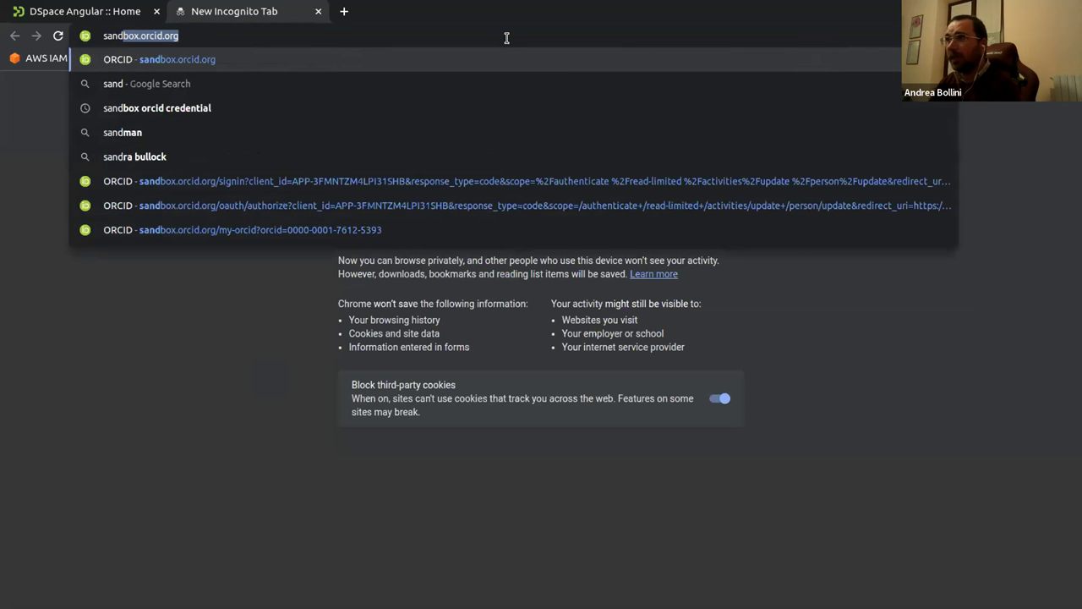
pyautogui.press('Return')
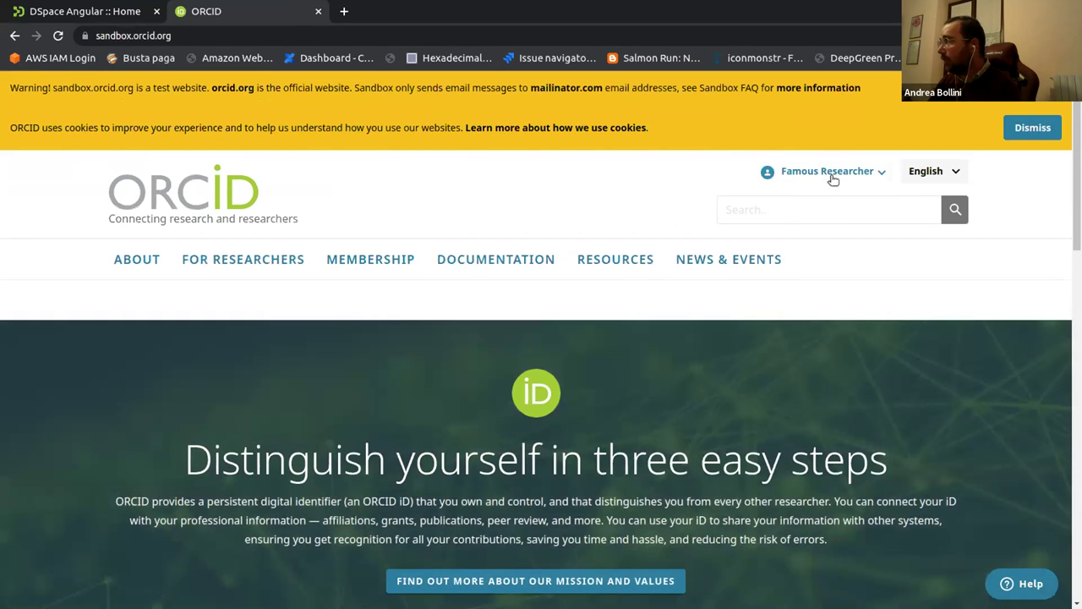
# - View the researcher's own ORCID record, then return to the DSpace tab
pyautogui.click(832, 172)
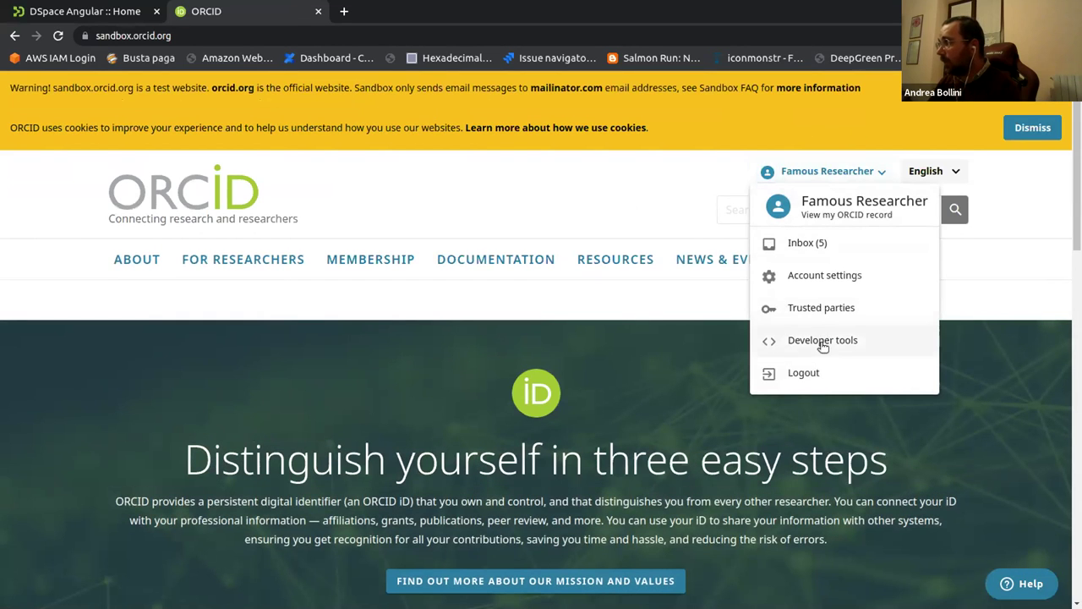
pyautogui.click(845, 209)
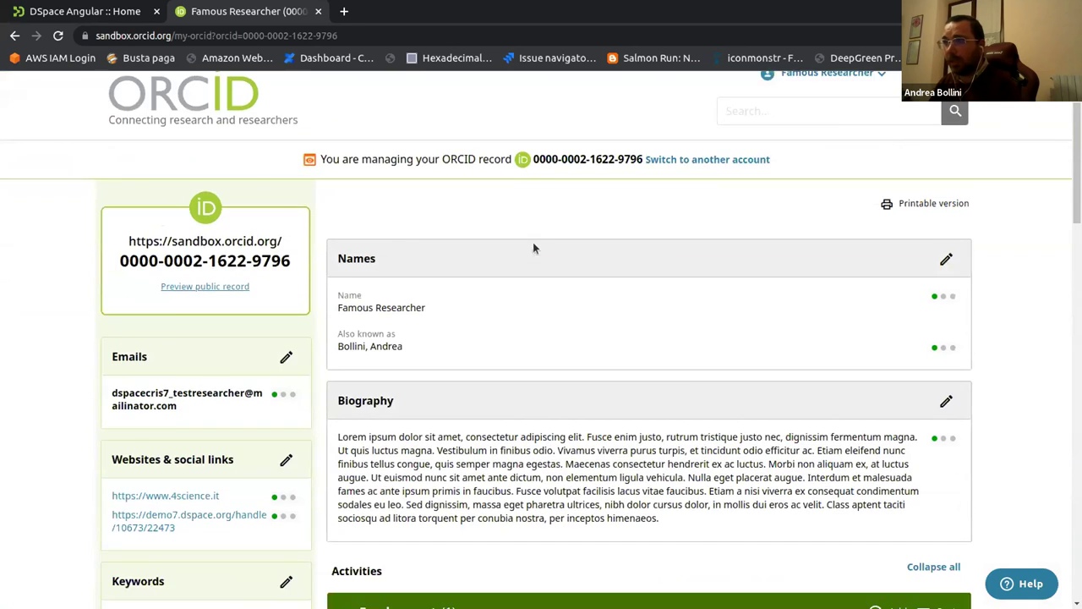
pyautogui.scroll(-1, 534, 242)
pyautogui.scroll(-2, 549, 225)
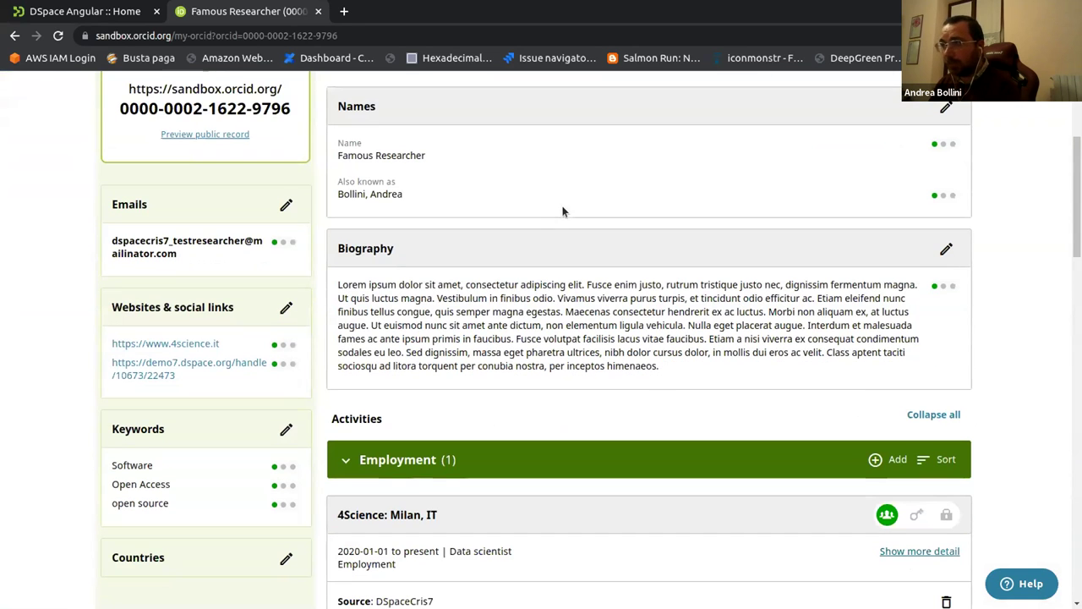
pyautogui.scroll(-2, 524, 245)
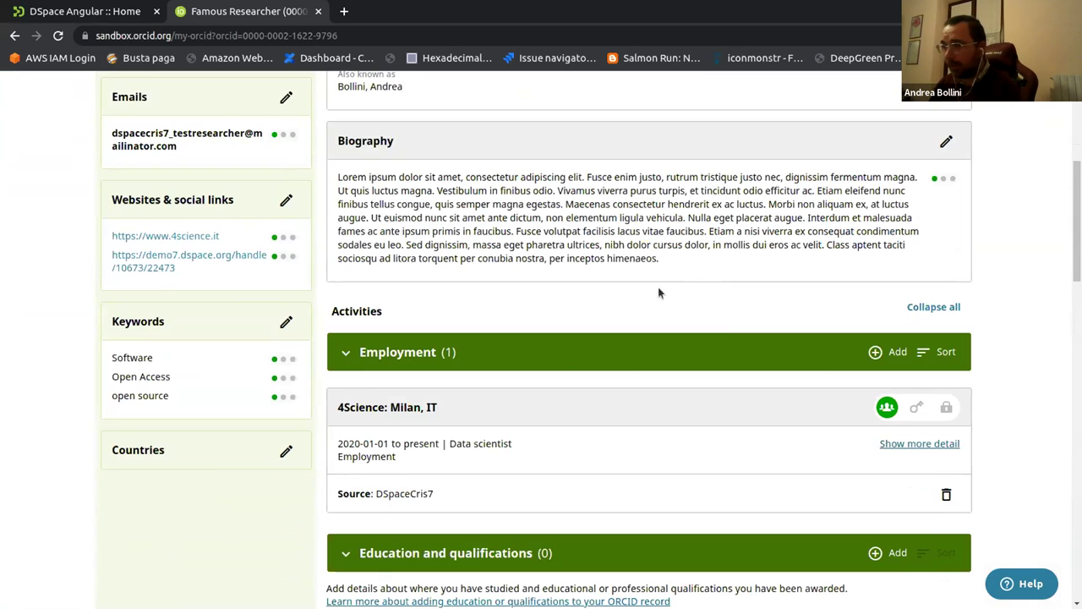
pyautogui.scroll(3, 646, 284)
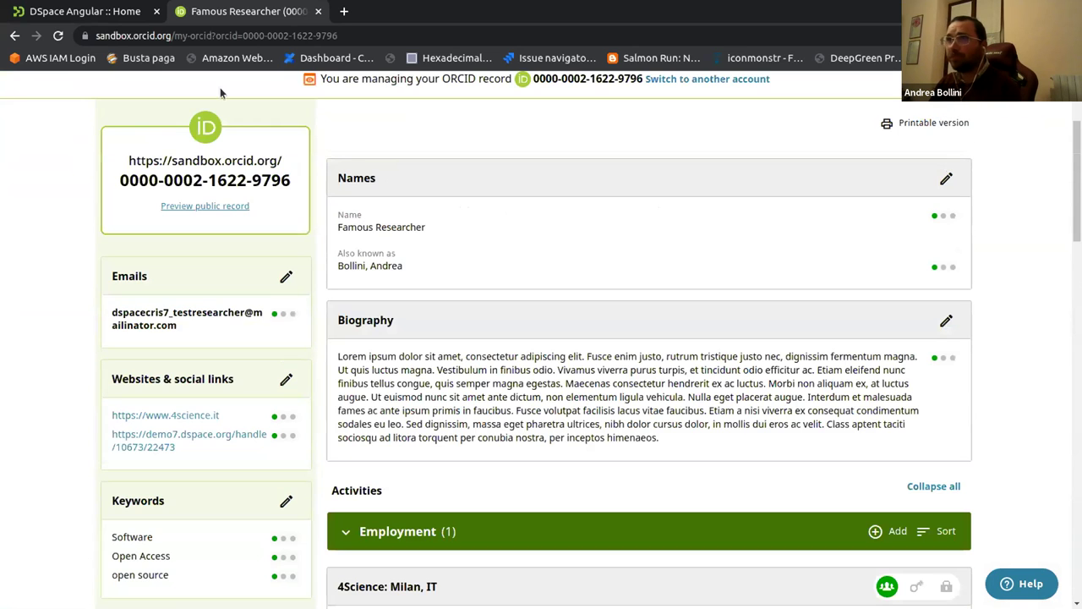
pyautogui.click(99, 15)
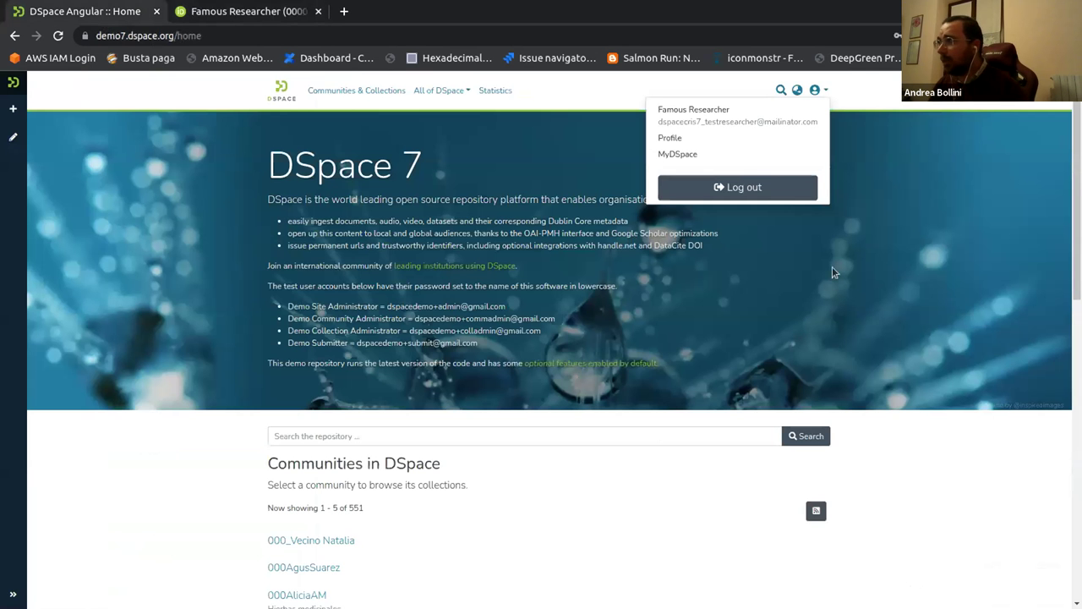
# - From the user Profile, view the linked Researcher Profile and scroll through its Person page
pyautogui.click(689, 141)
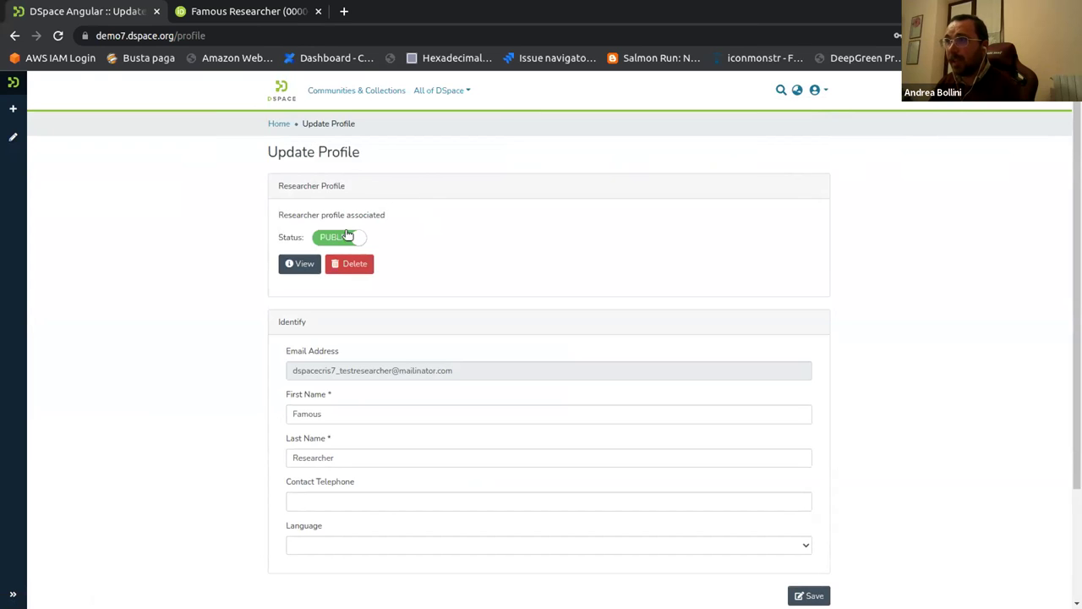
pyautogui.moveTo(276, 219); pyautogui.dragTo(400, 216)
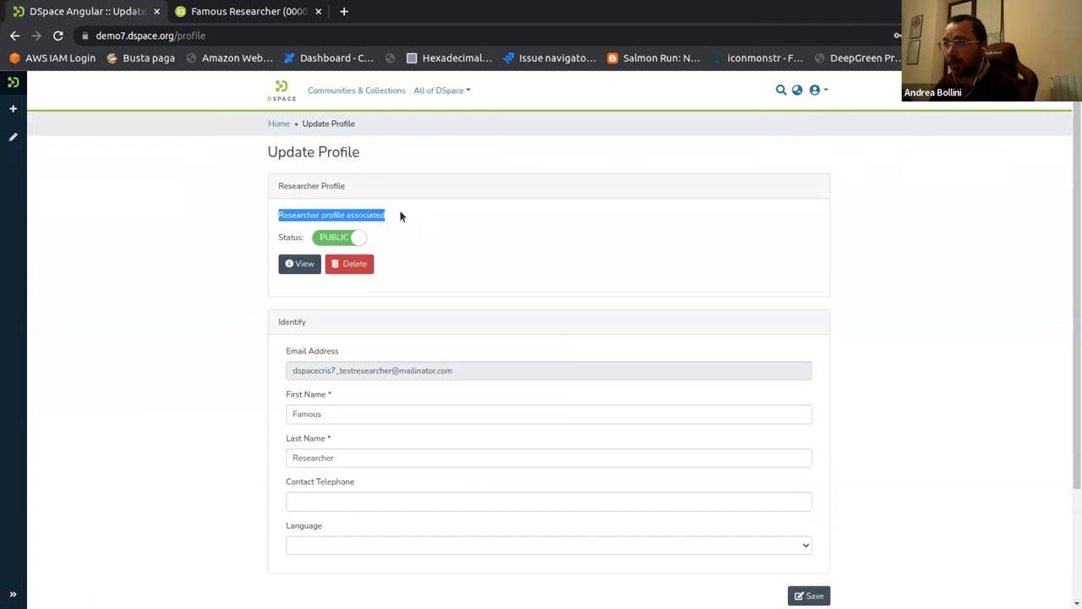
pyautogui.click(288, 270)
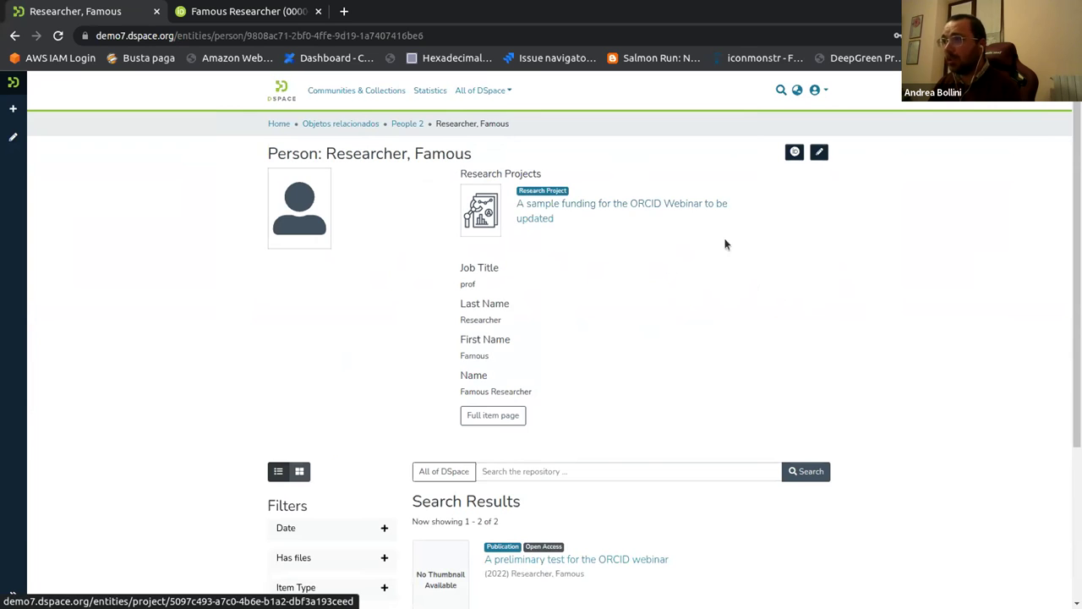
pyautogui.scroll(-2, 761, 252)
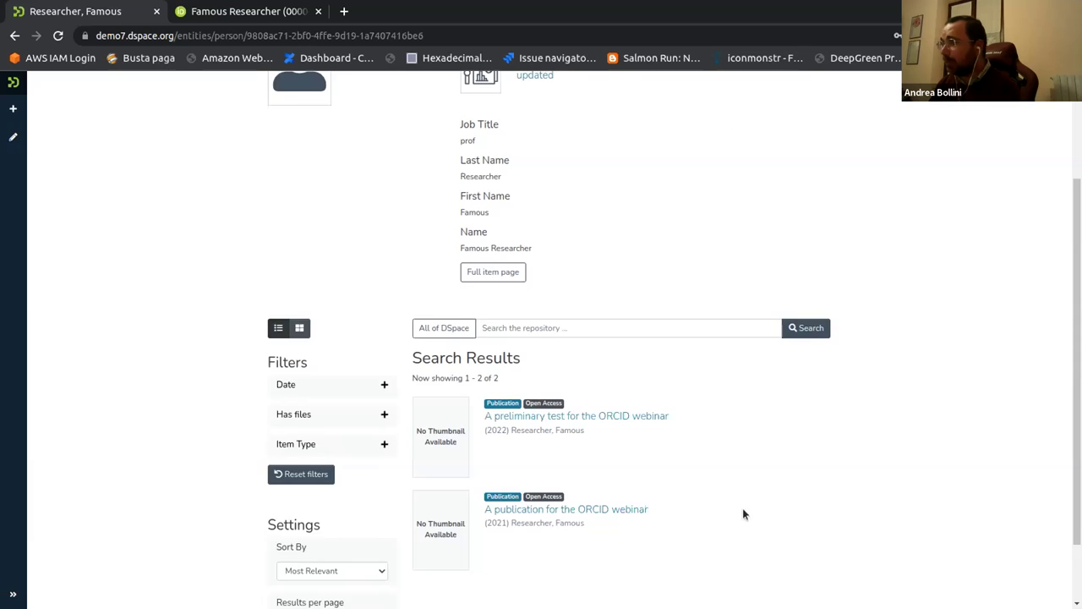
pyautogui.scroll(2, 702, 472)
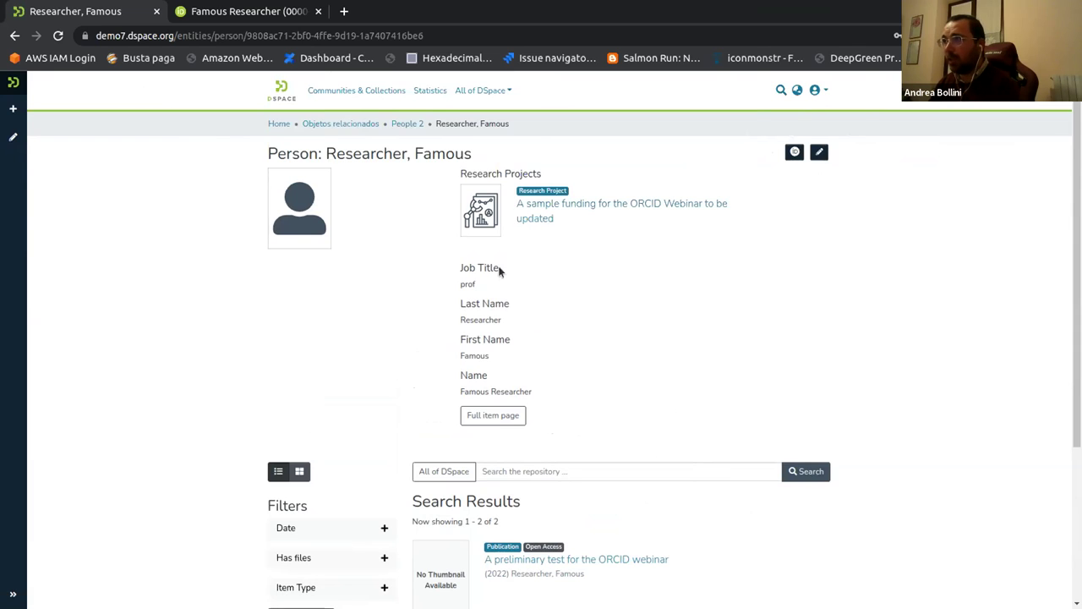
# - Open the researcher's ORCID page and review the granted ORCID authorizations
pyautogui.click(795, 153)
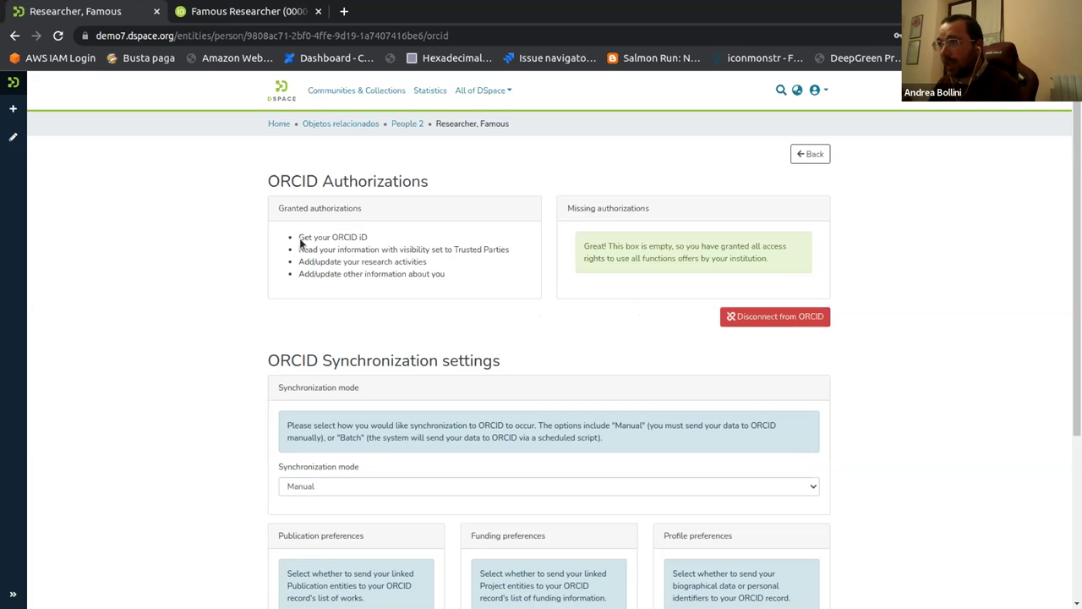
pyautogui.moveTo(300, 243); pyautogui.dragTo(440, 276)
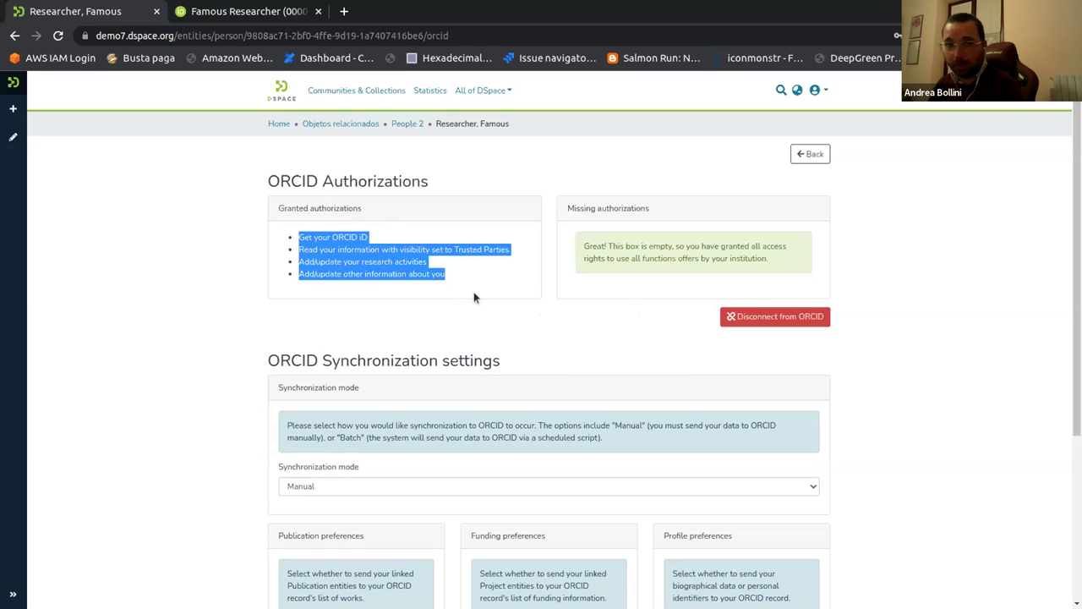
pyautogui.click(527, 328)
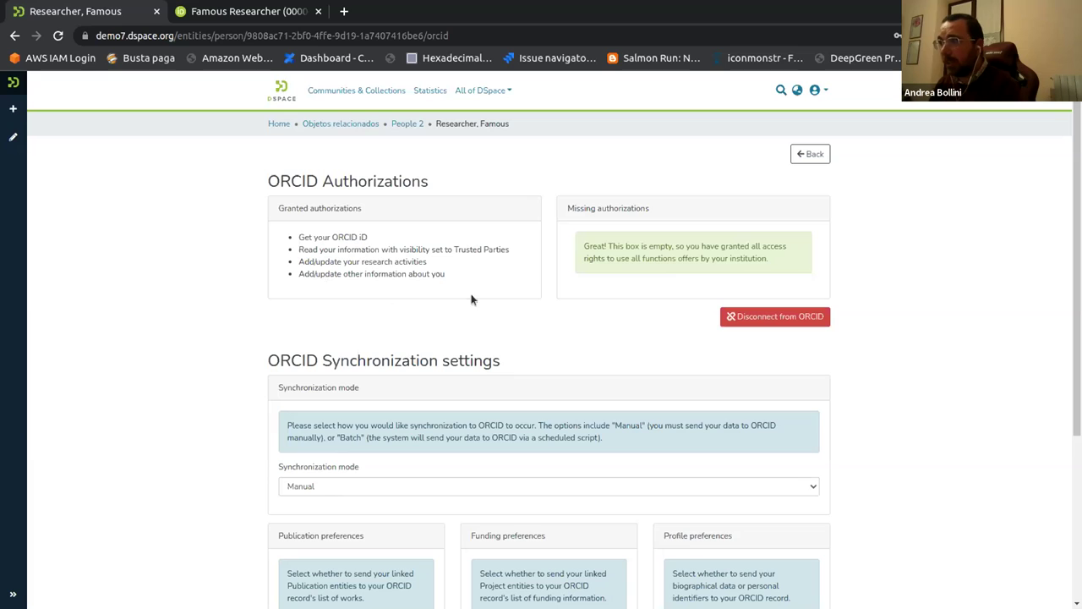
# - Scroll down to the ORCID Synchronization settings and the ORCID Registry Queue
pyautogui.scroll(-1, 794, 267)
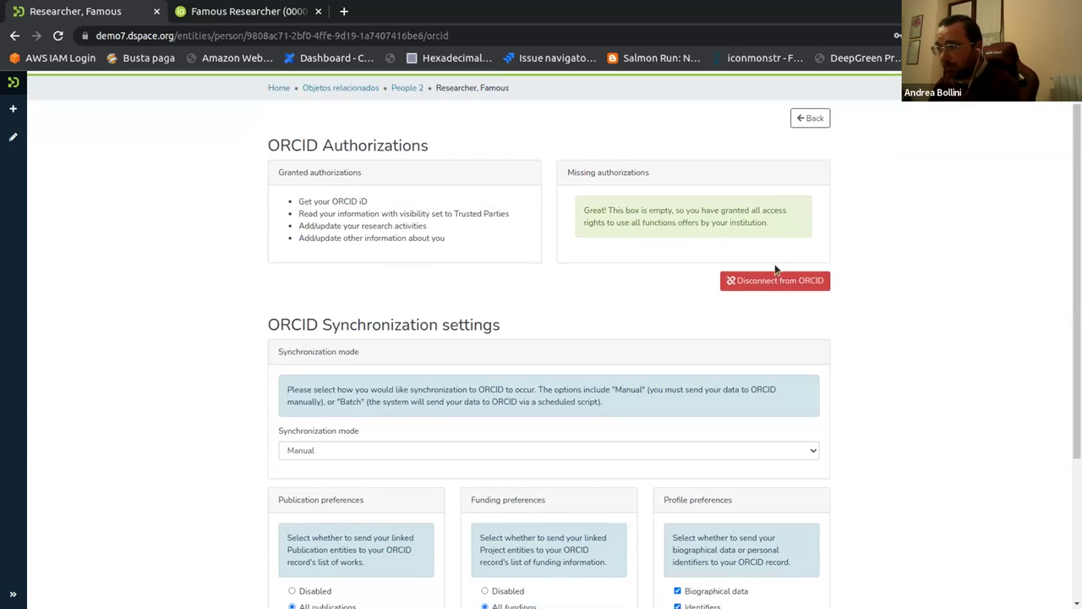
pyautogui.scroll(-3, 531, 251)
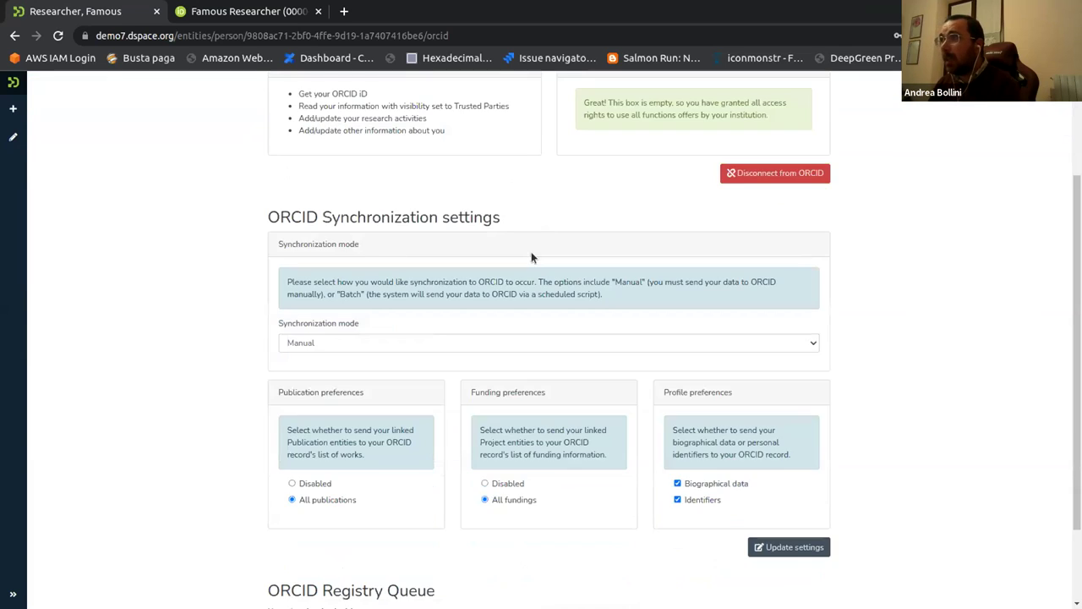
pyautogui.moveTo(269, 217); pyautogui.dragTo(532, 216)
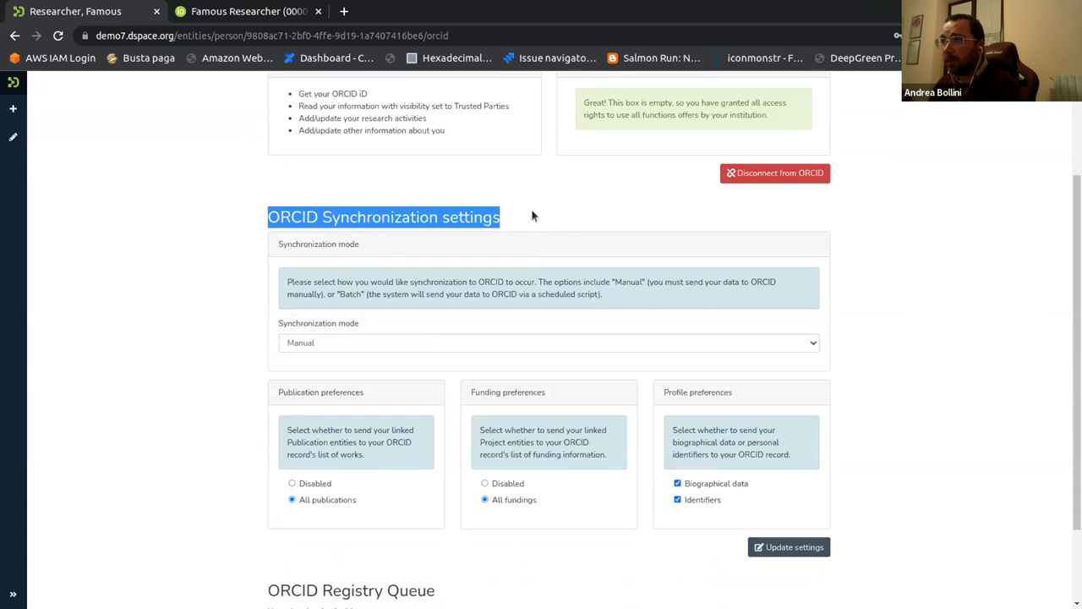
pyautogui.scroll(-1, 596, 218)
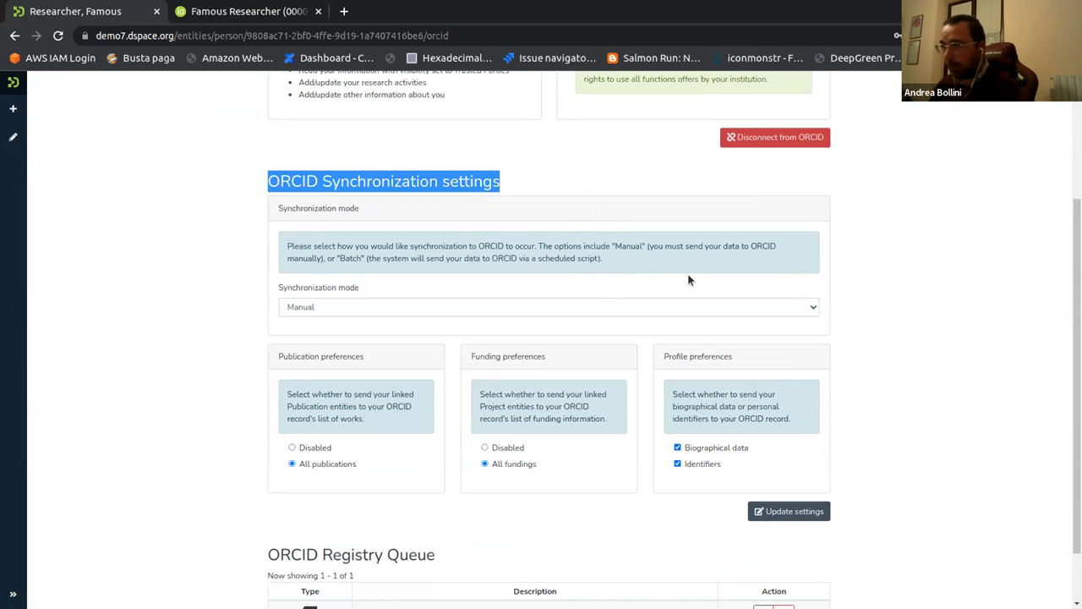
pyautogui.scroll(-1, 833, 273)
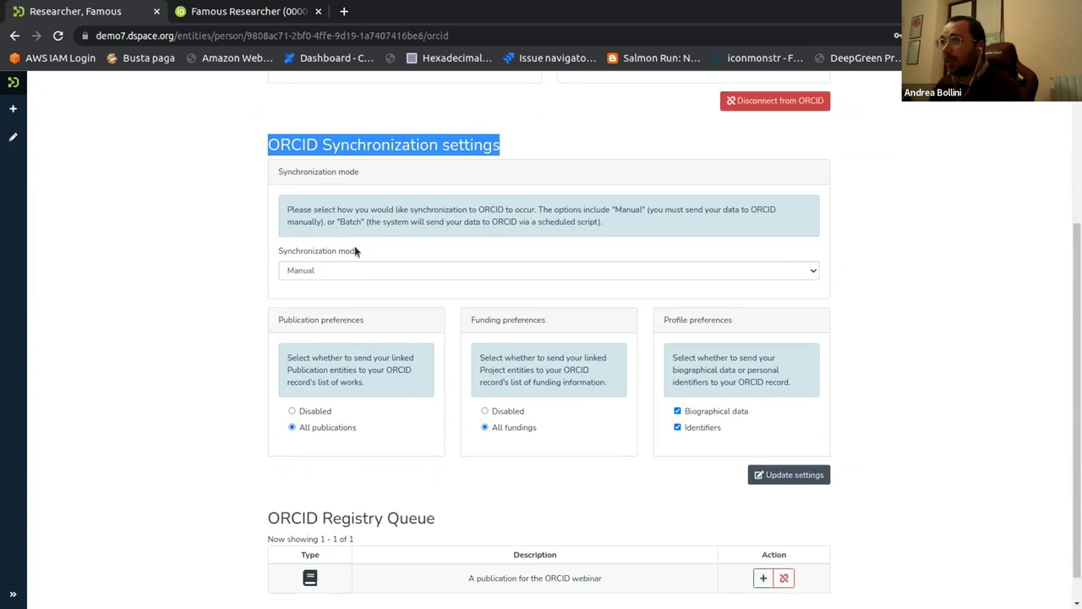
pyautogui.scroll(-1, 354, 246)
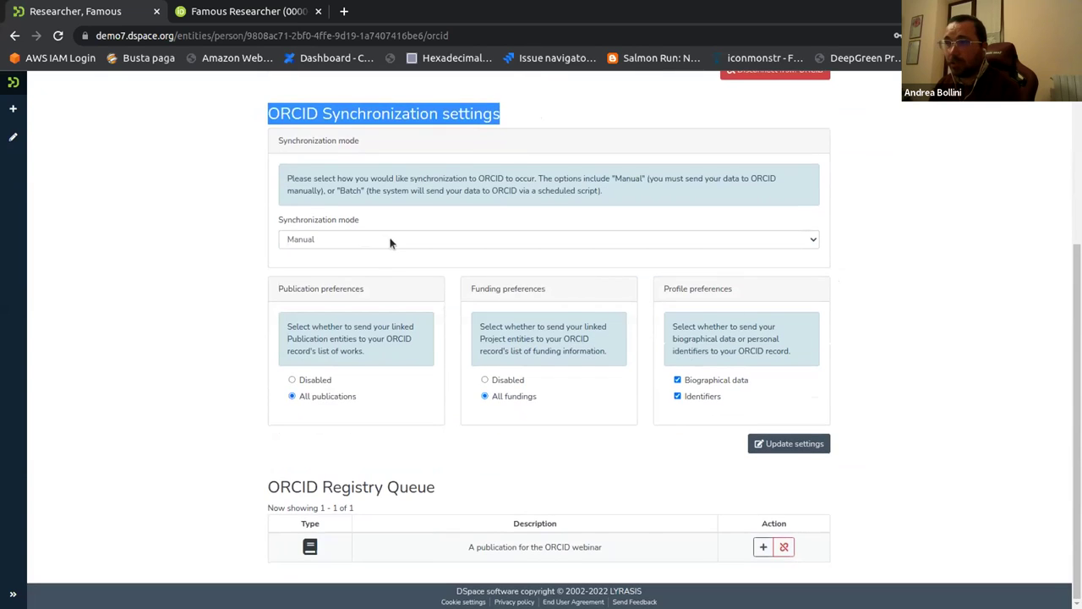
pyautogui.click(389, 241)
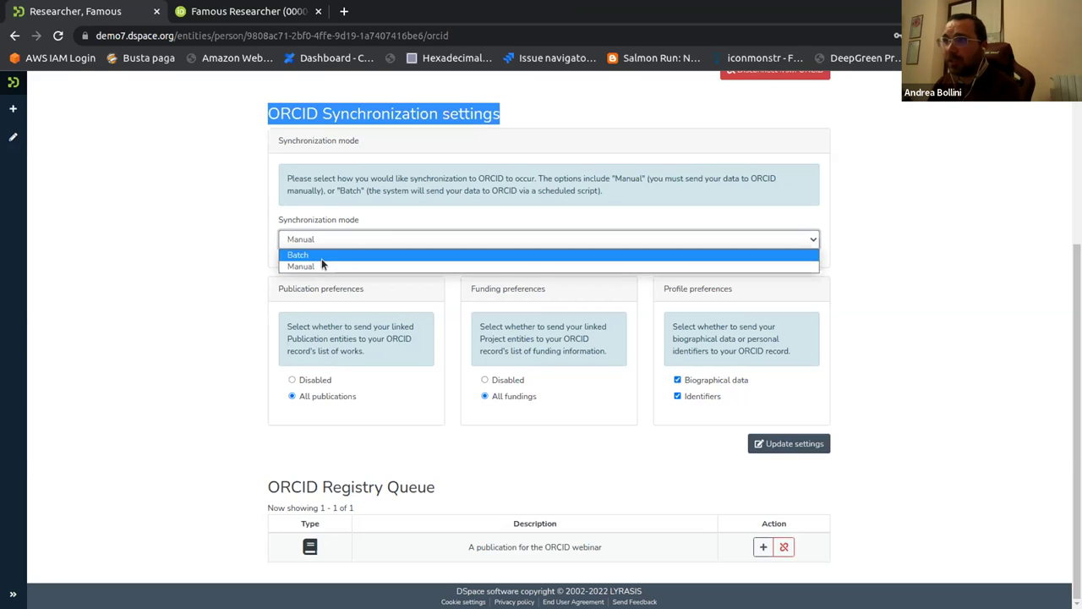
pyautogui.click(818, 240)
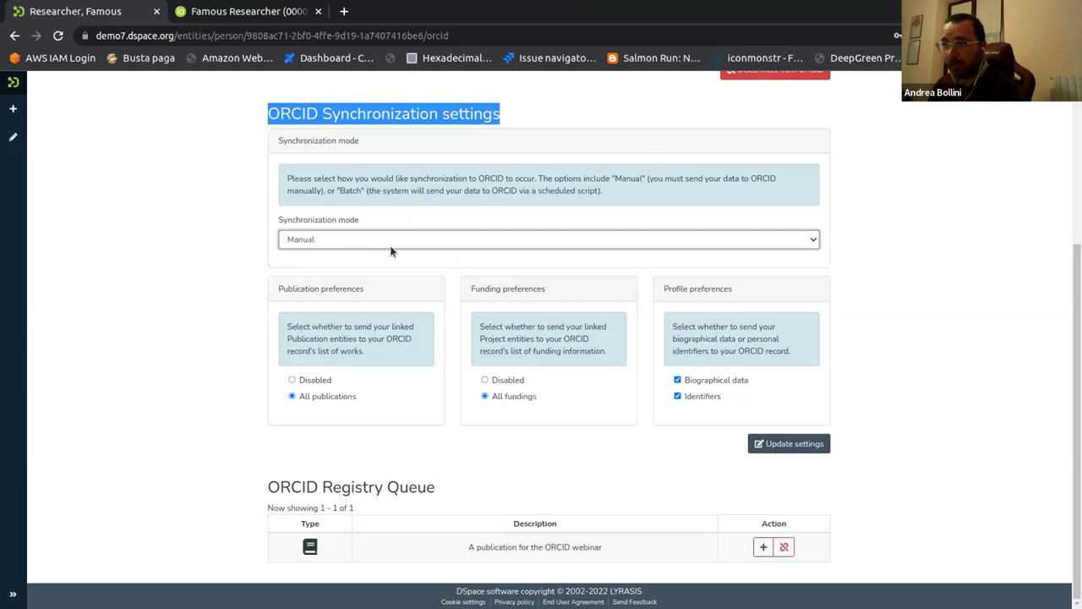
pyautogui.click(294, 264)
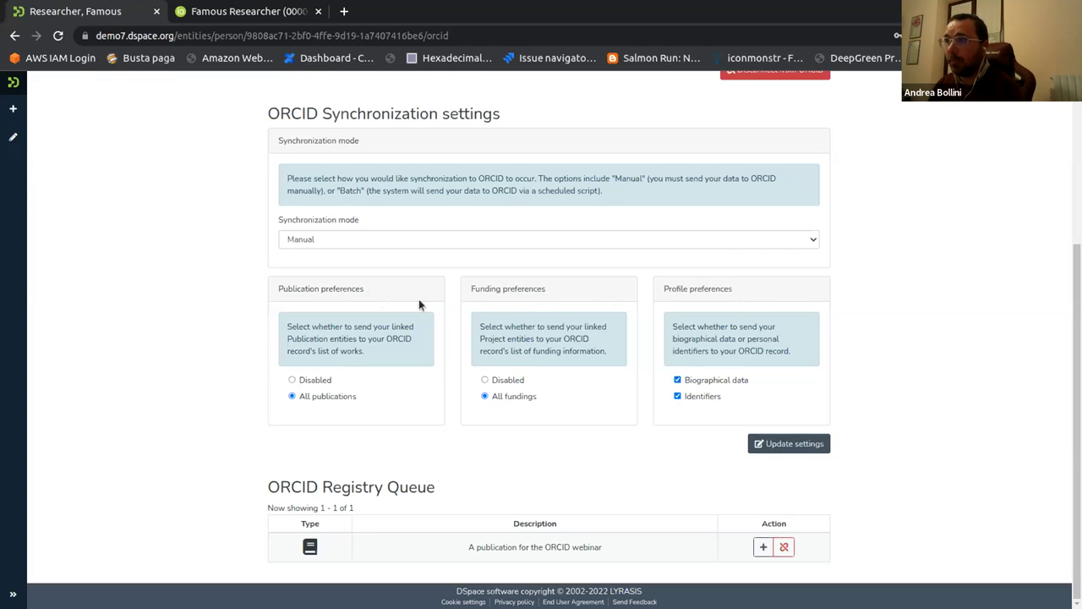
pyautogui.moveTo(275, 292); pyautogui.dragTo(372, 292)
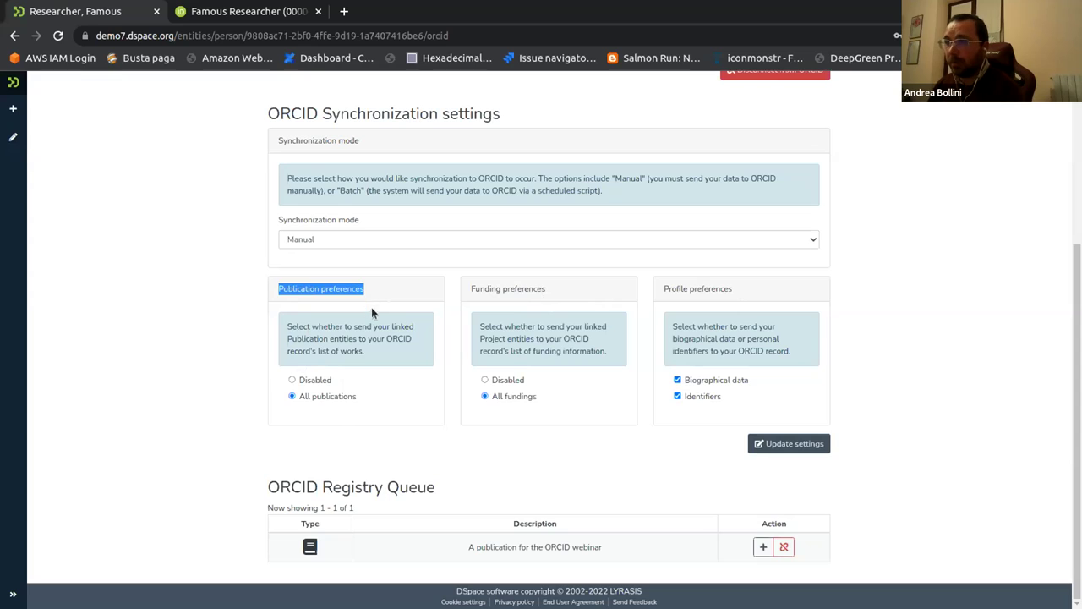
pyautogui.moveTo(470, 290); pyautogui.dragTo(528, 292)
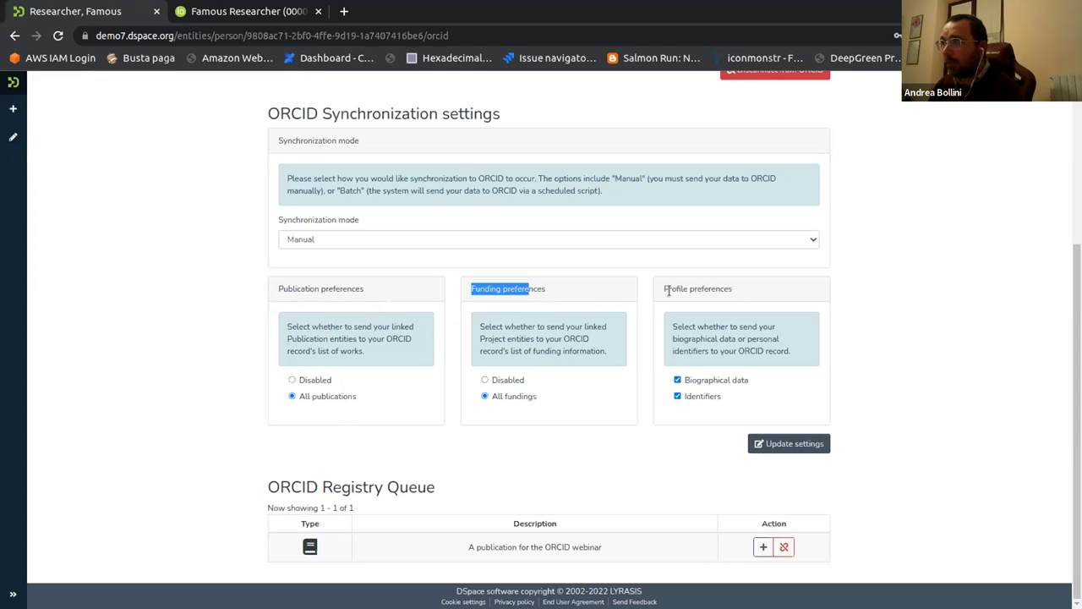
pyautogui.moveTo(665, 290); pyautogui.dragTo(732, 289)
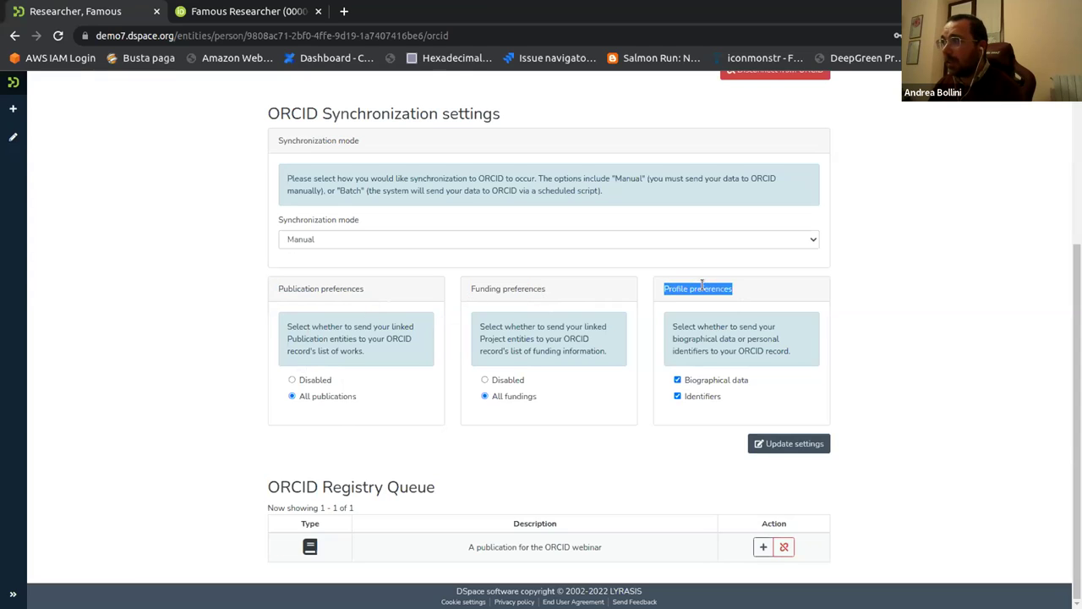
pyautogui.click(771, 286)
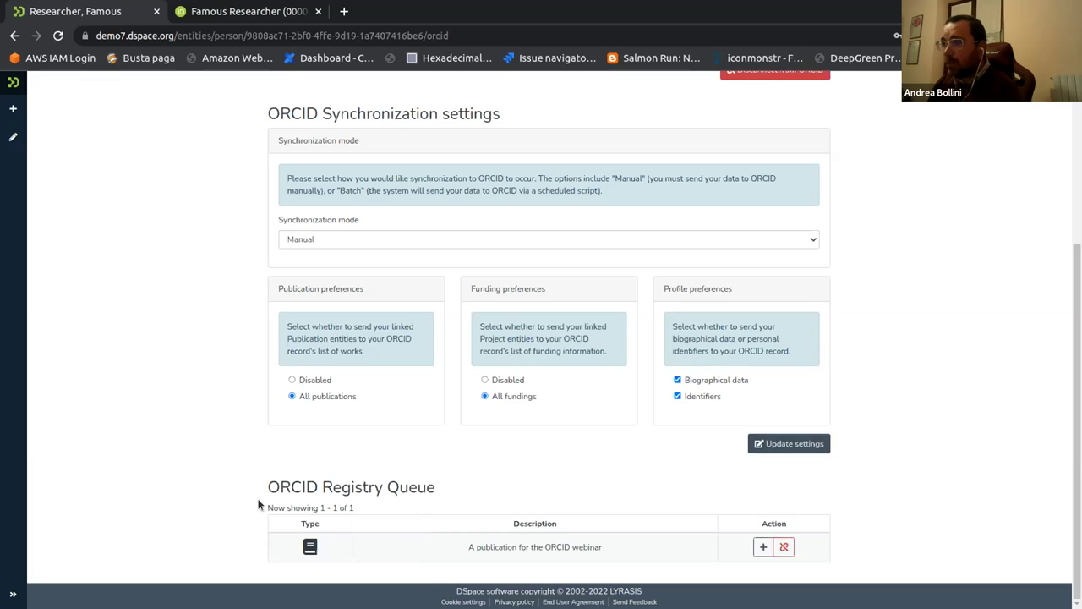
pyautogui.moveTo(269, 487); pyautogui.dragTo(442, 491)
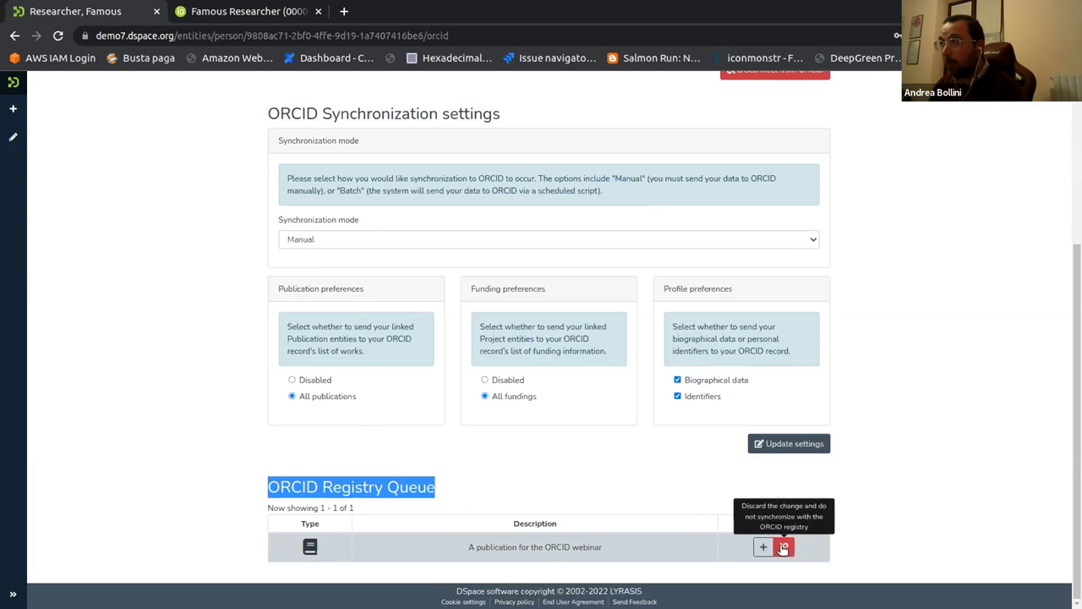
# - In the ORCID Sandbox record, check the synced funding title and its DSpace7 source
pyautogui.click(253, 14)
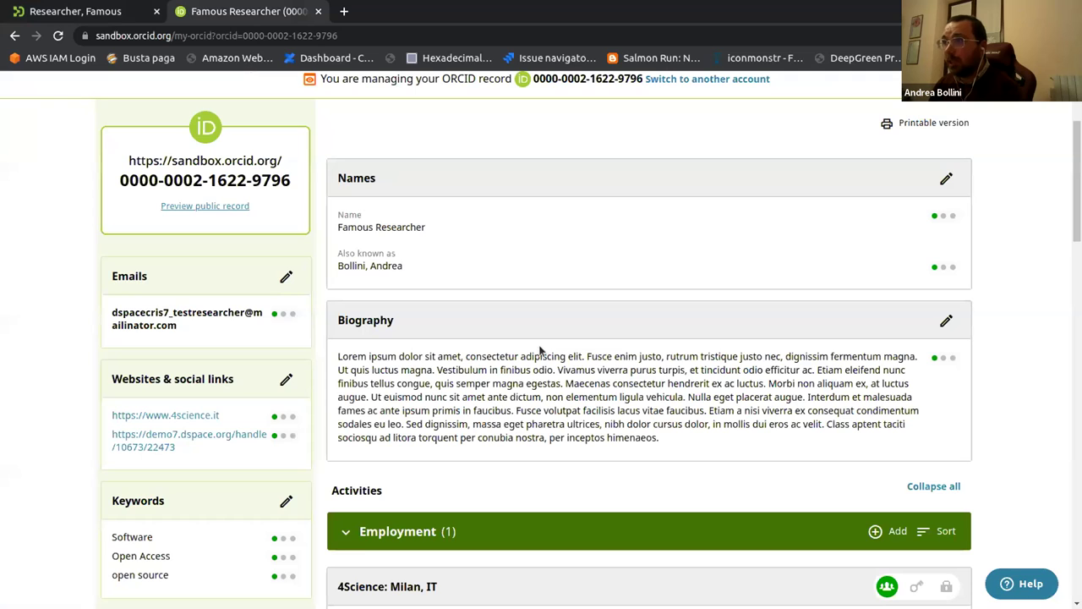
pyautogui.scroll(-3, 807, 314)
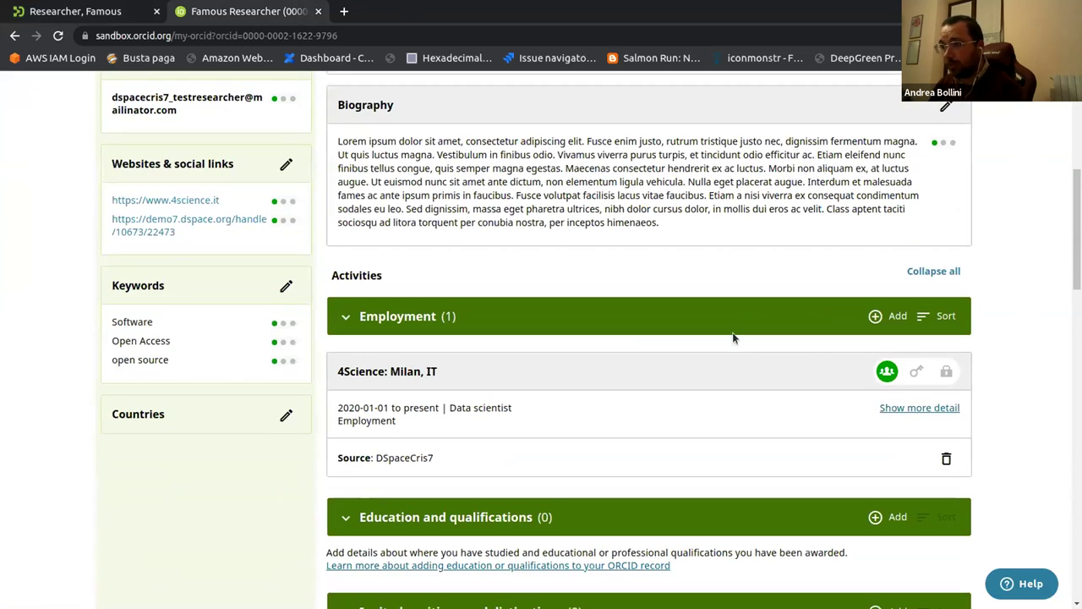
pyautogui.scroll(-8, 733, 345)
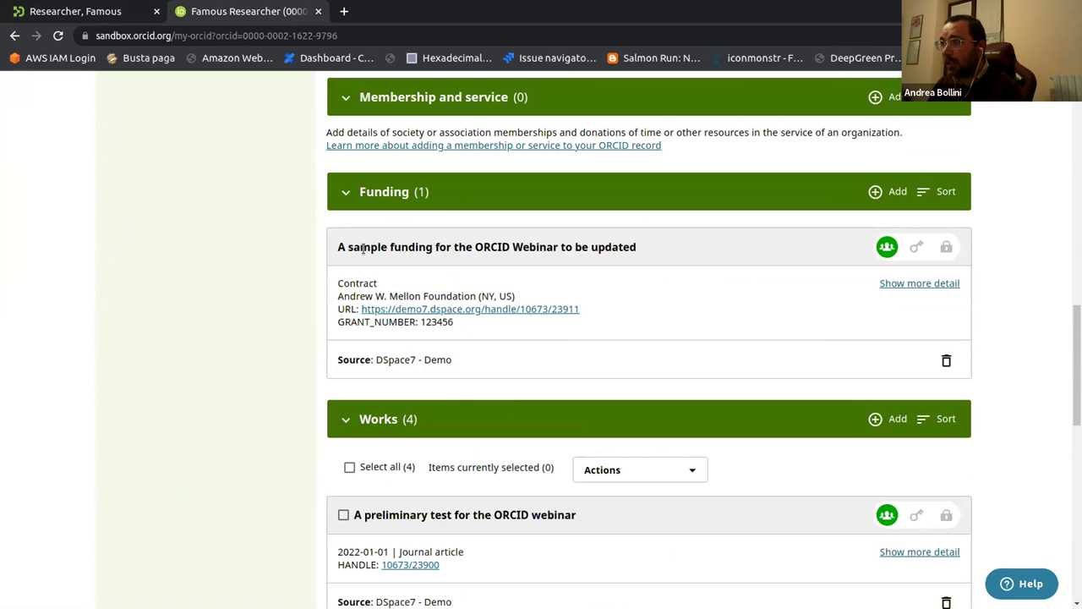
pyautogui.moveTo(338, 246); pyautogui.dragTo(639, 247)
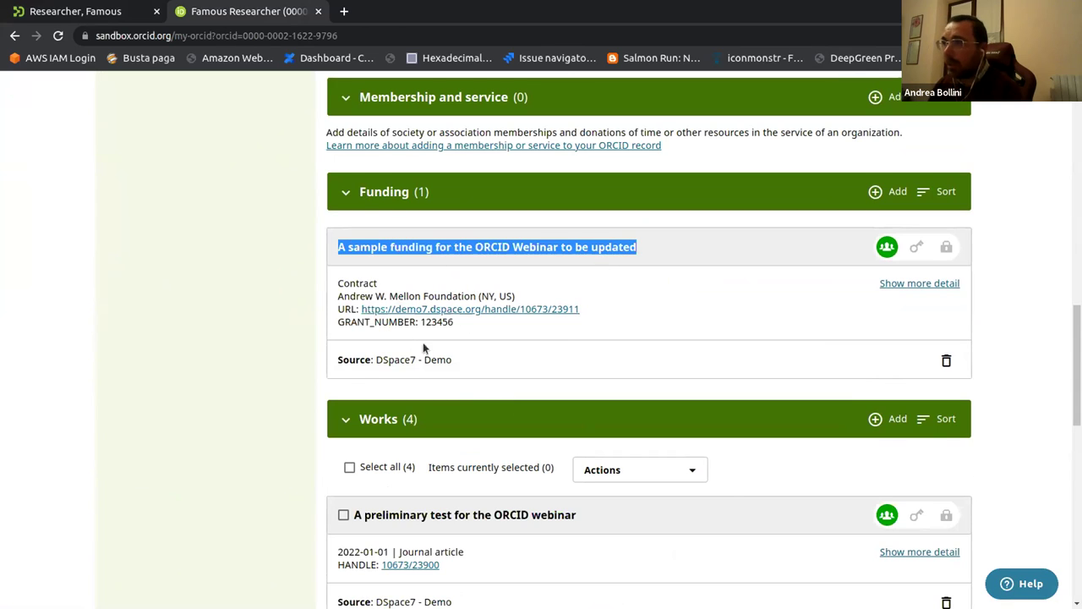
pyautogui.moveTo(376, 359); pyautogui.dragTo(443, 359)
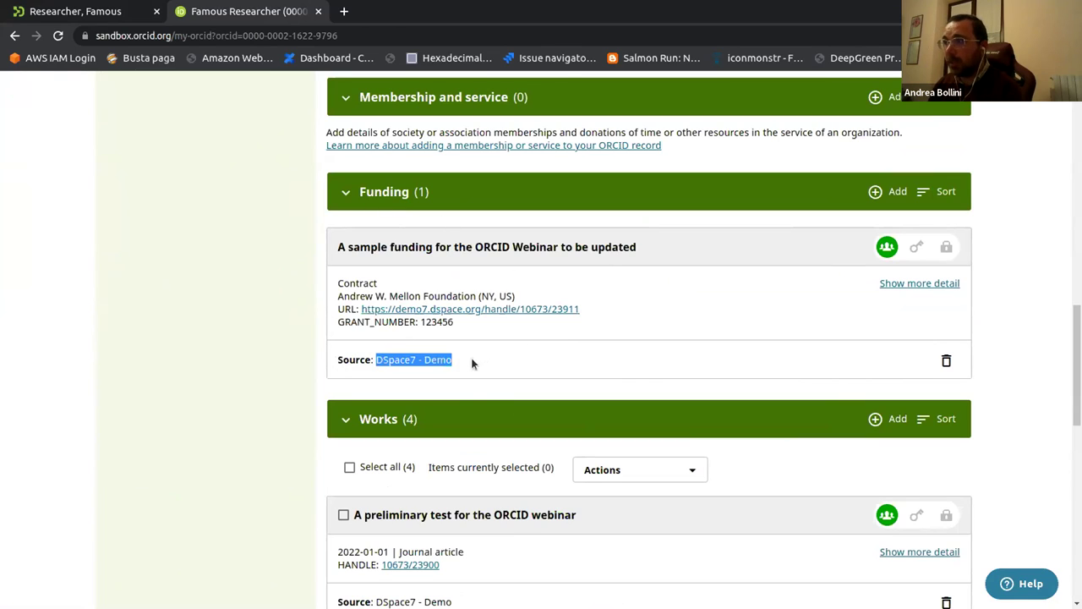
pyautogui.click(470, 362)
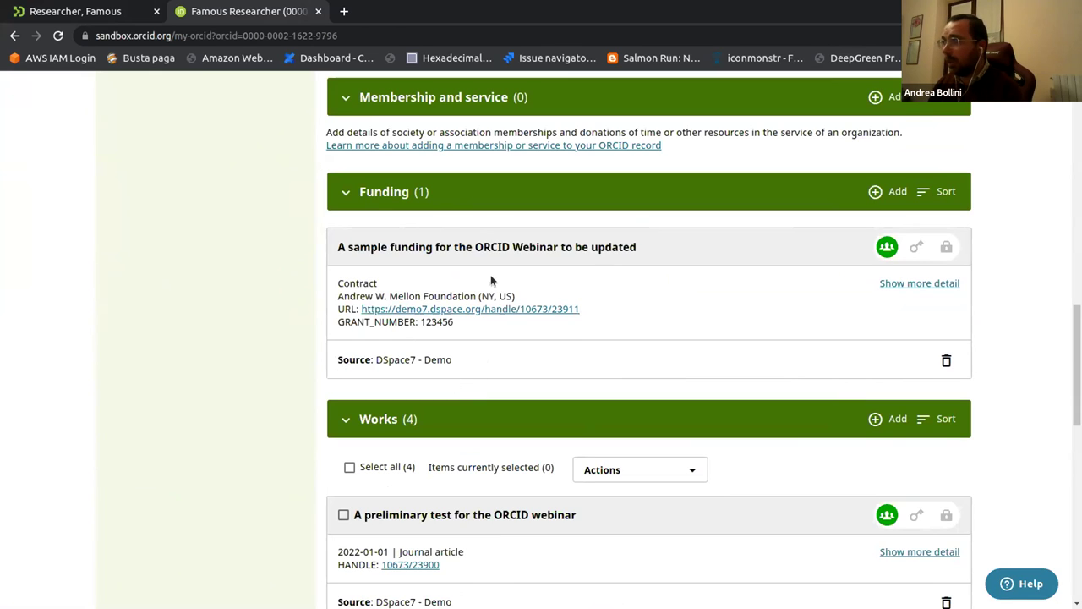
# - Check the works sourced from DSpace7 - Demo, then return to the DSpace ORCID settings
pyautogui.scroll(-1, 676, 304)
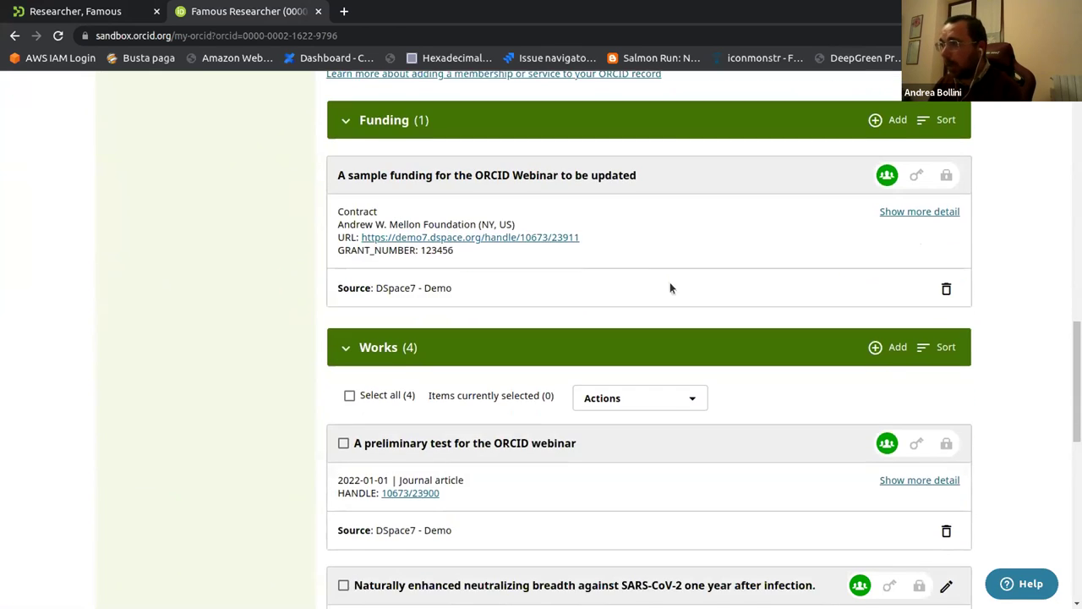
pyautogui.scroll(-1, 670, 288)
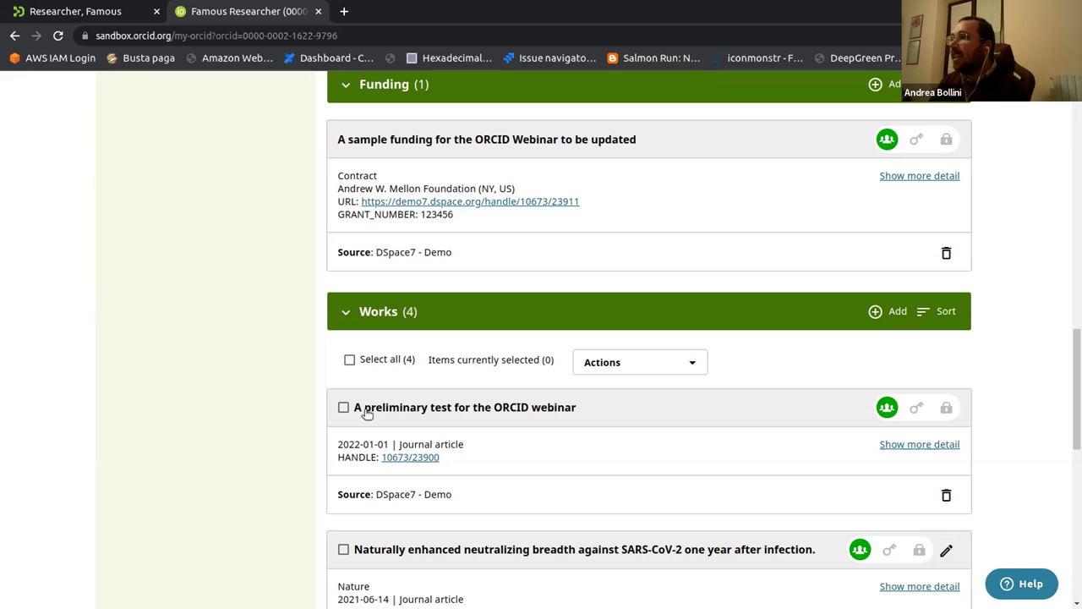
pyautogui.scroll(-1, 435, 431)
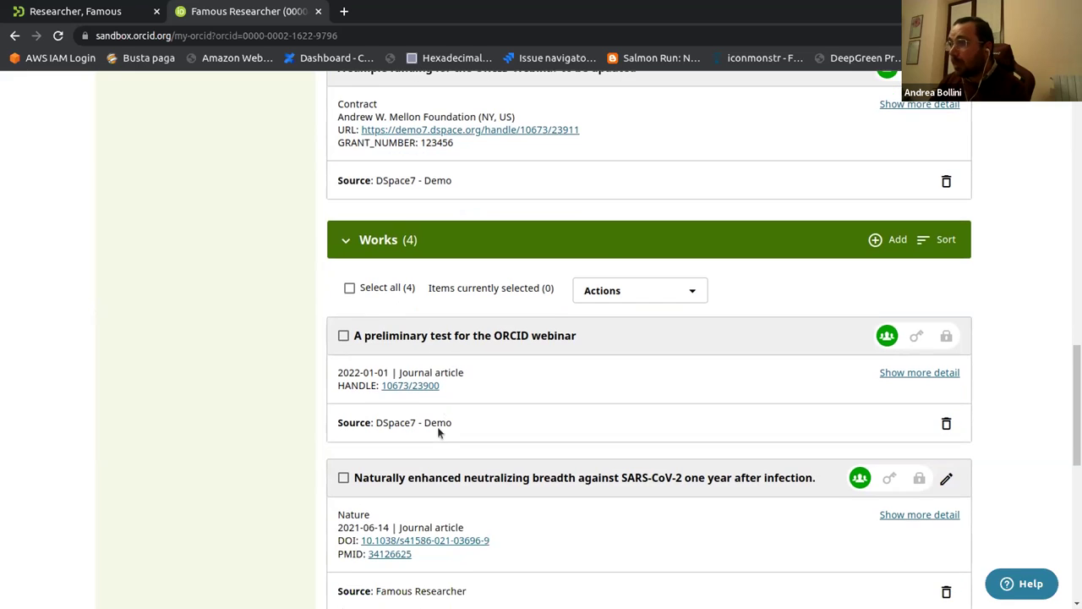
pyautogui.moveTo(469, 423); pyautogui.dragTo(374, 423)
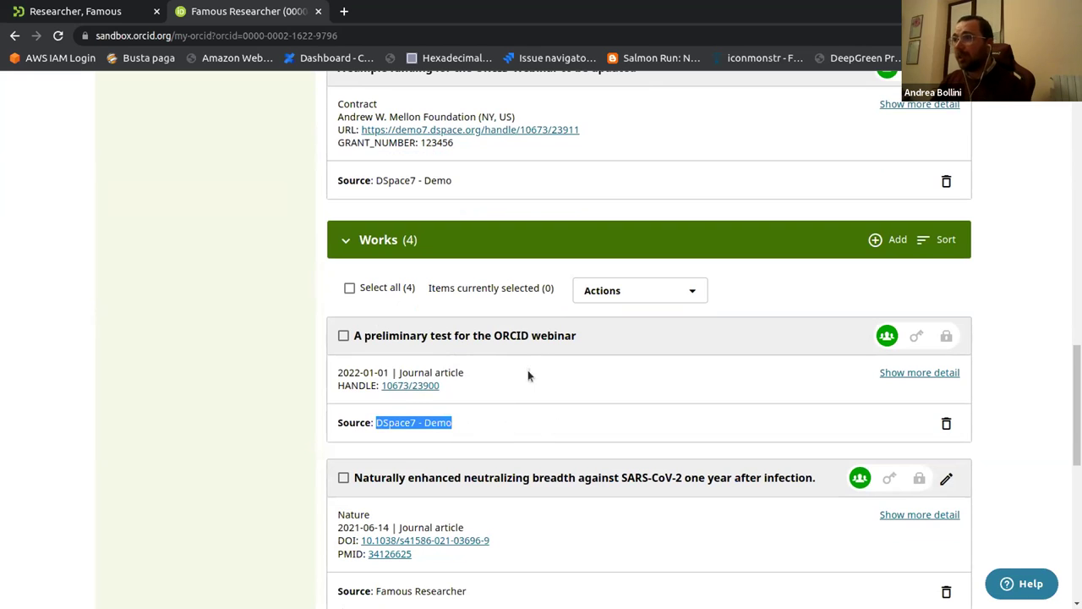
pyautogui.scroll(4, 536, 445)
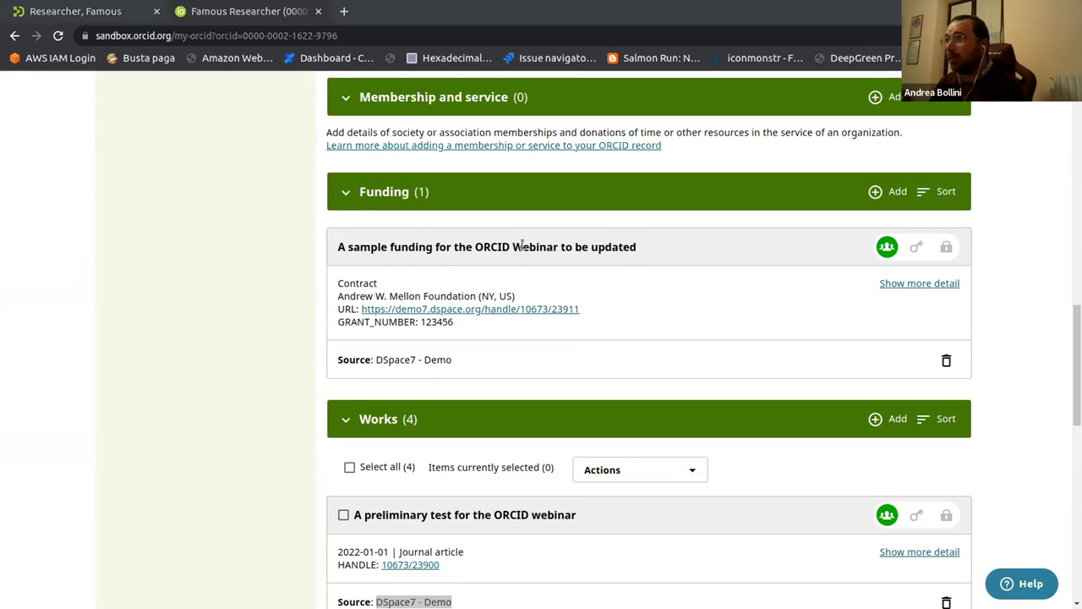
pyautogui.scroll(1, 296, 313)
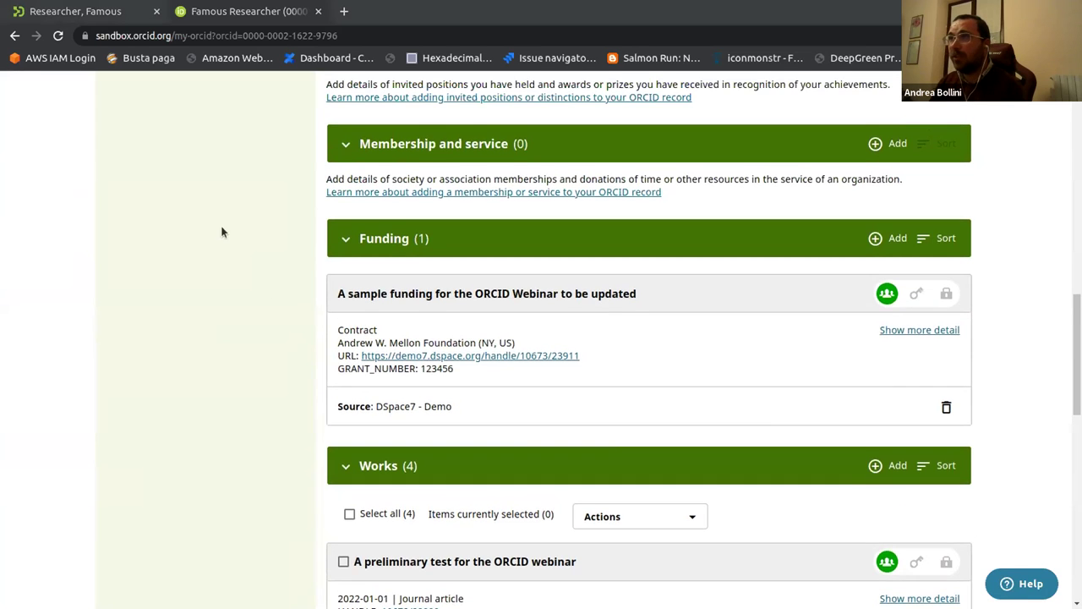
pyautogui.scroll(2, 222, 232)
pyautogui.click(76, 11)
pyautogui.scroll(3, 476, 443)
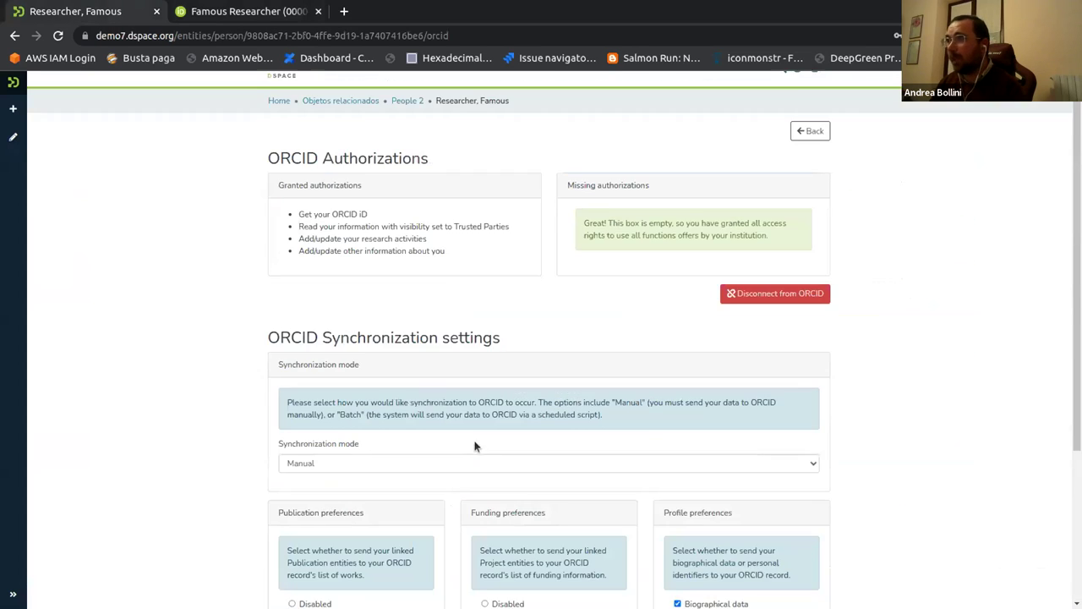
# - Go back to the researcher's Person page
pyautogui.scroll(1, 476, 447)
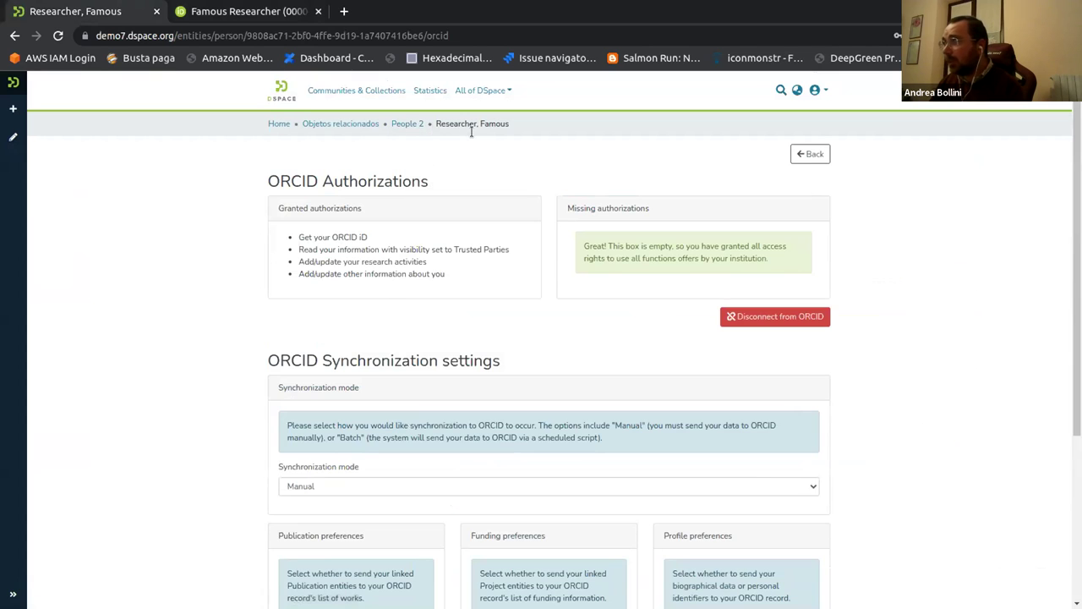
pyautogui.click(810, 154)
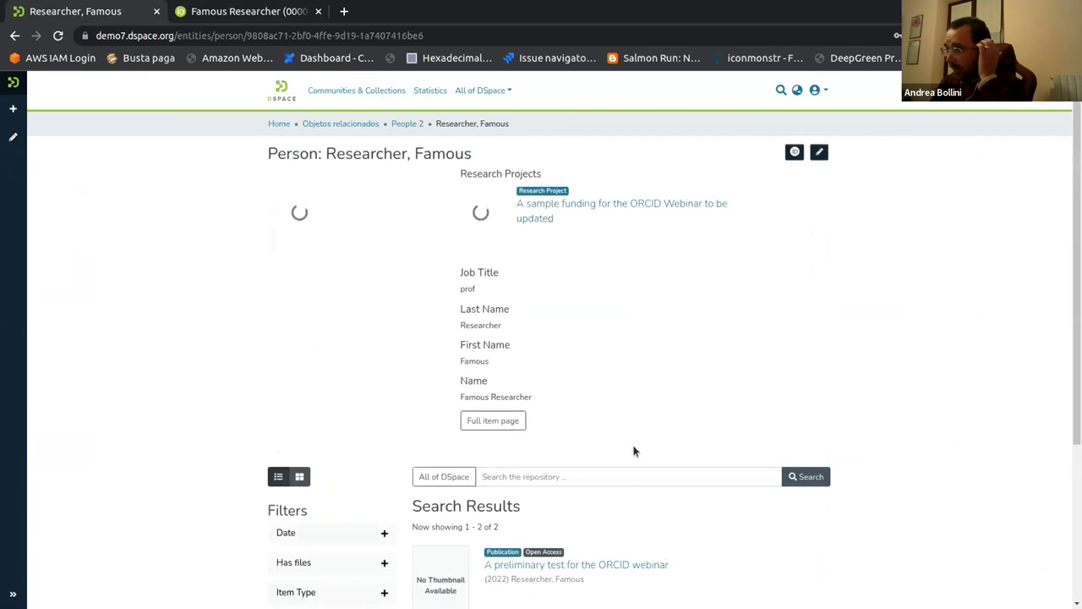
pyautogui.scroll(-3, 669, 352)
pyautogui.scroll(1, 569, 370)
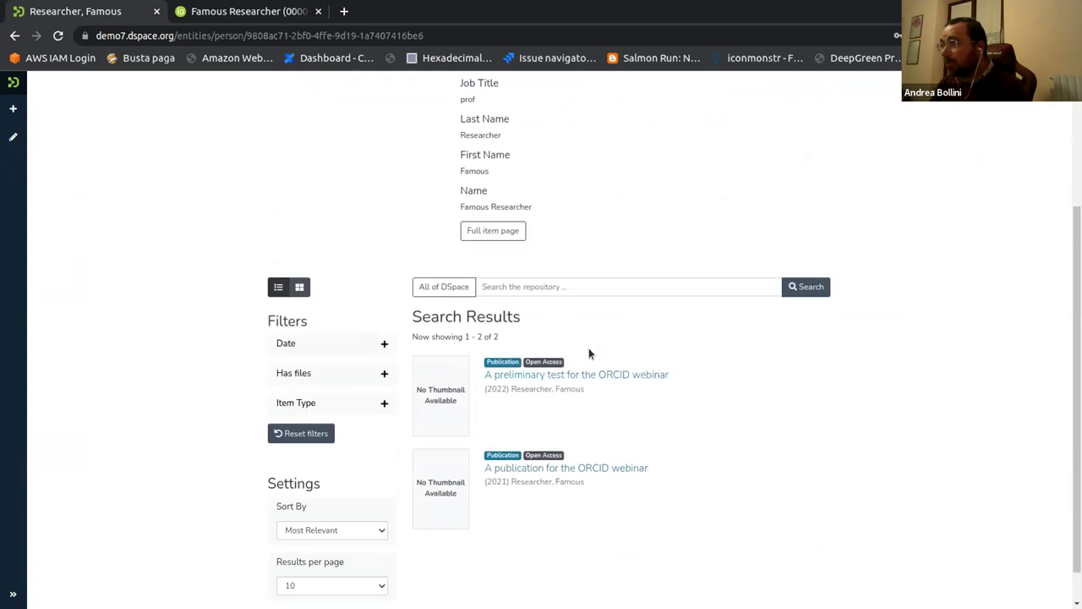
pyautogui.scroll(3, 588, 354)
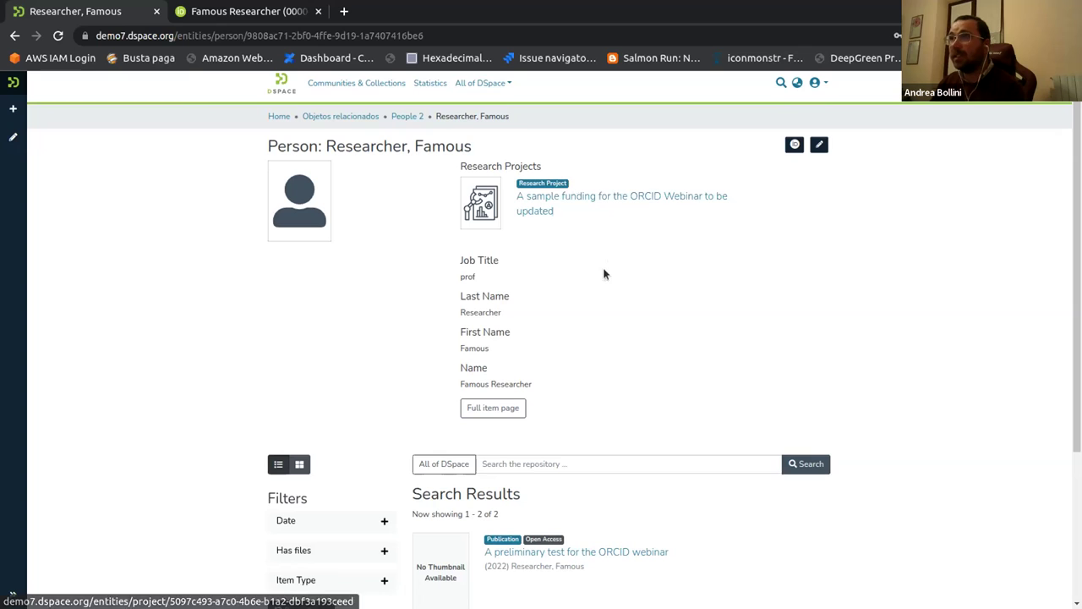
# - Search the repository for 'orcid webinar' and open the A sample funding research project
pyautogui.hotkey('alt', 'Tab')
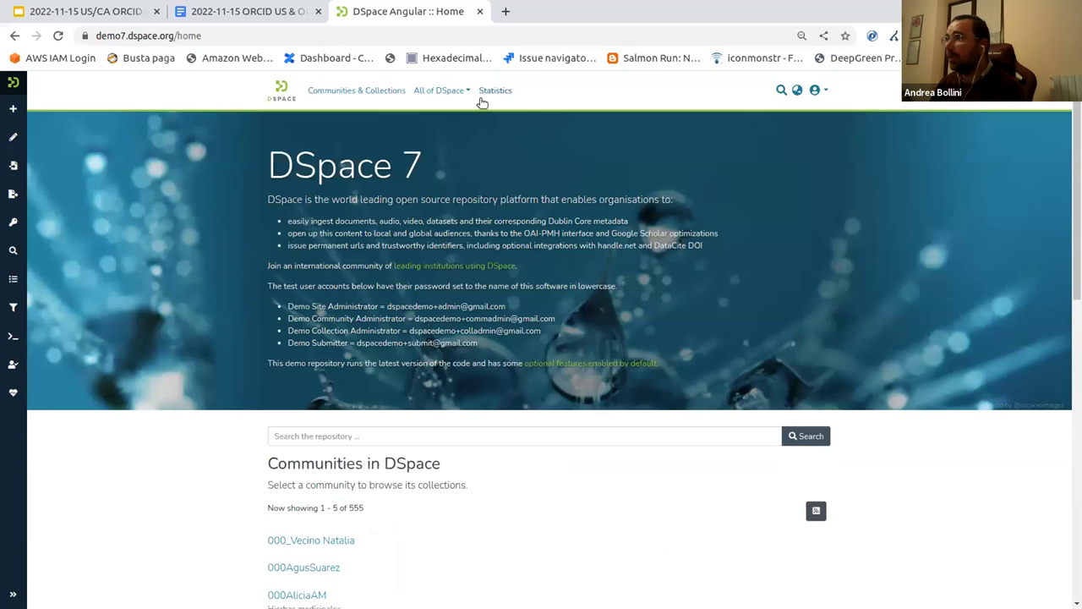
pyautogui.click(389, 432)
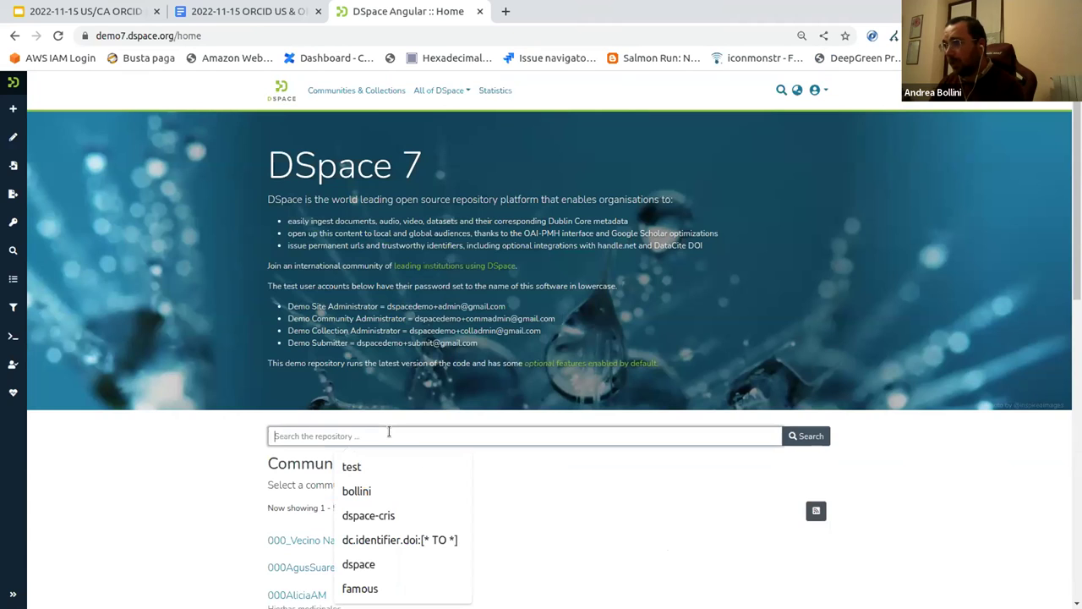
pyautogui.write('orcid')
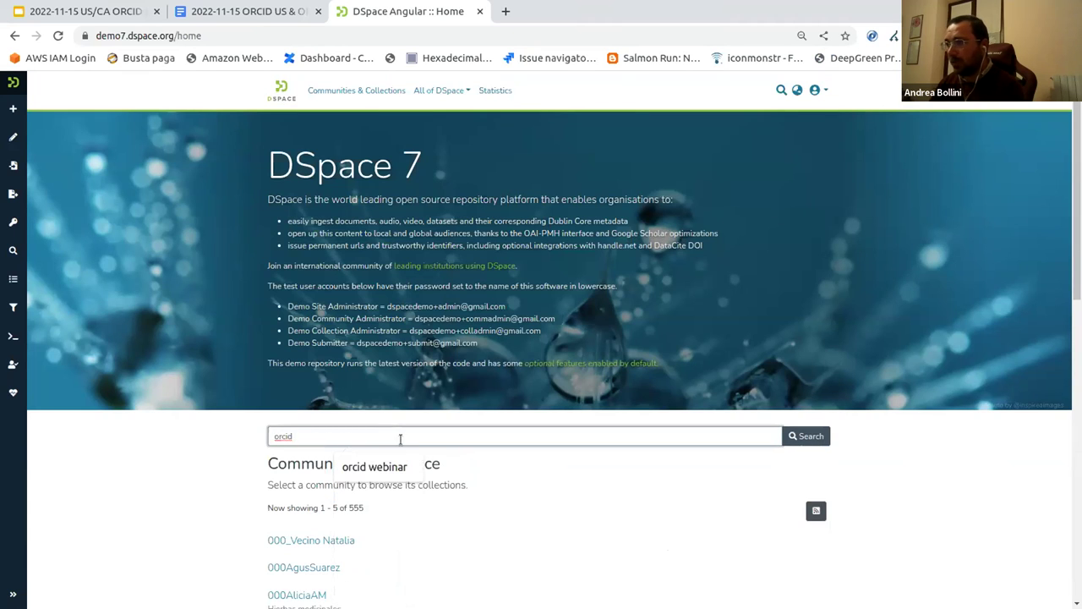
pyautogui.press('Down')
pyautogui.click(804, 439)
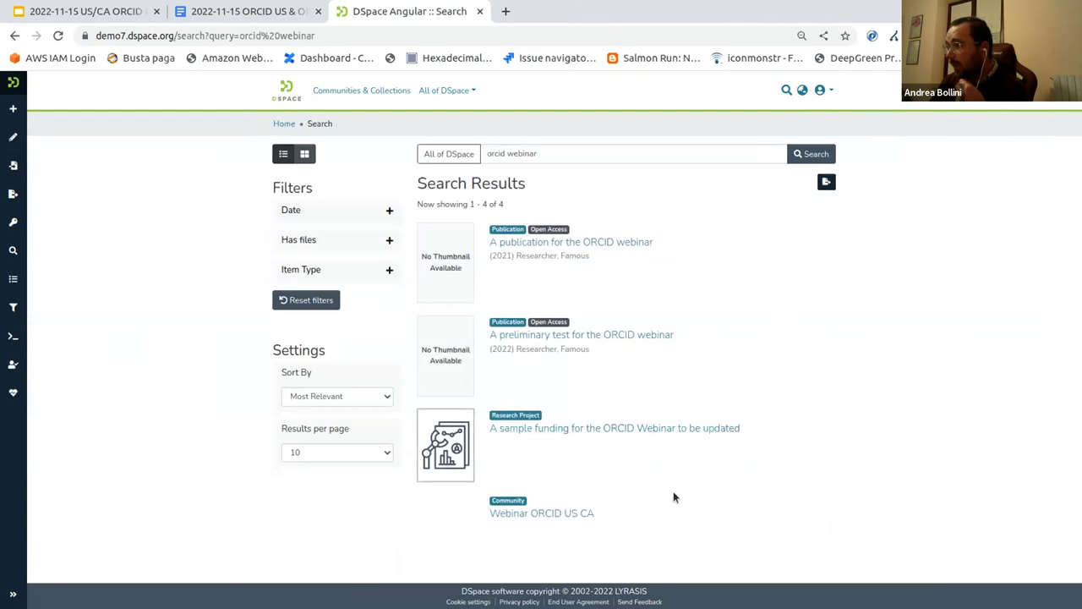
pyautogui.click(561, 429)
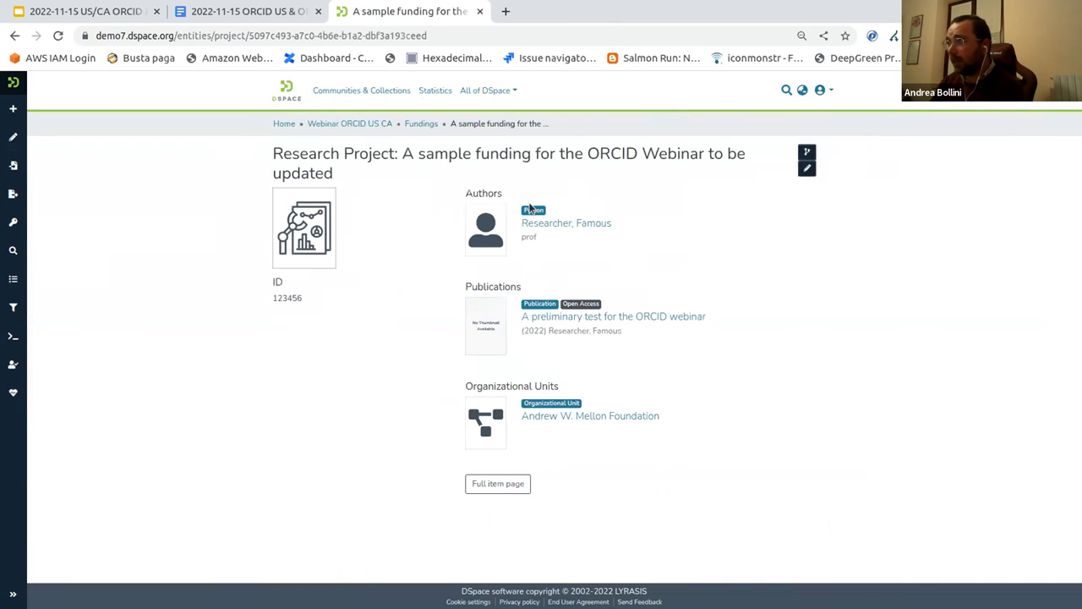
# - Open the funding's metadata editor and compare its dc.title with the ORCID record's funding title
pyautogui.click(806, 168)
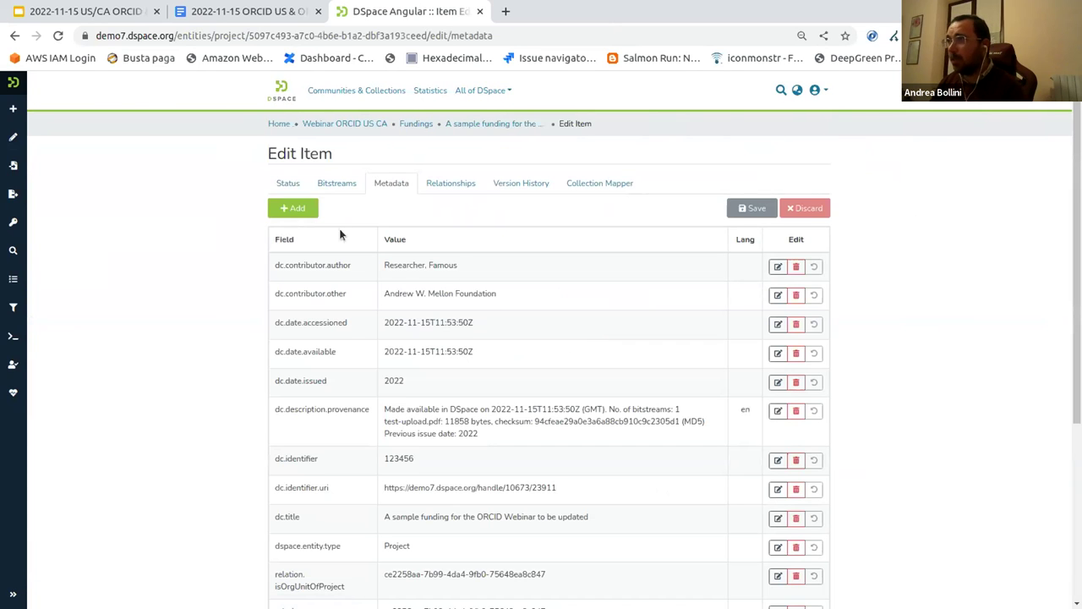
pyautogui.scroll(-3, 628, 305)
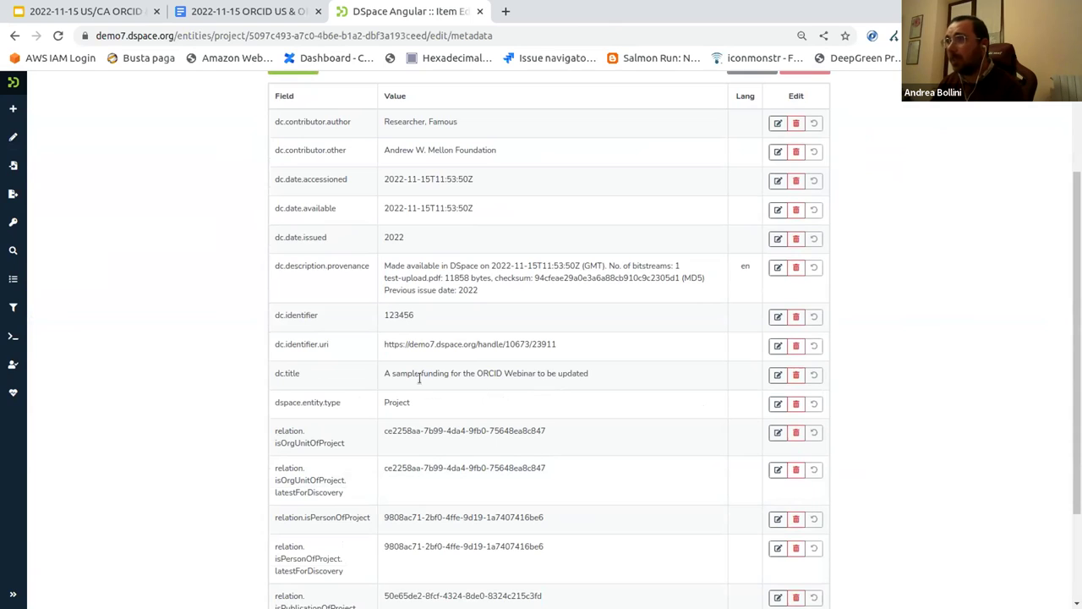
pyautogui.tripleClick(551, 376)
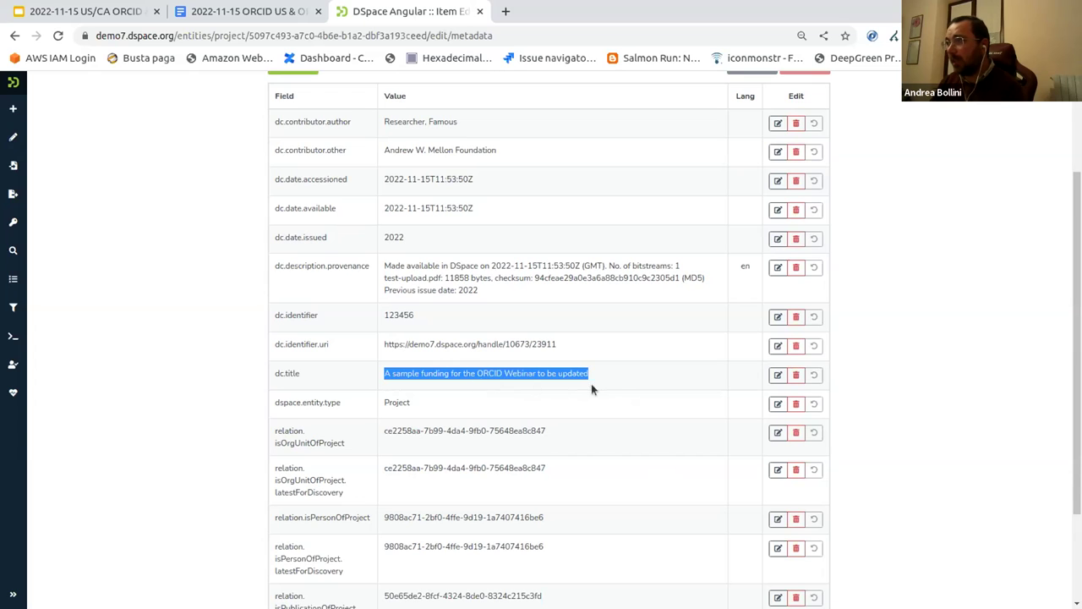
pyautogui.hotkey('alt', 'Tab')
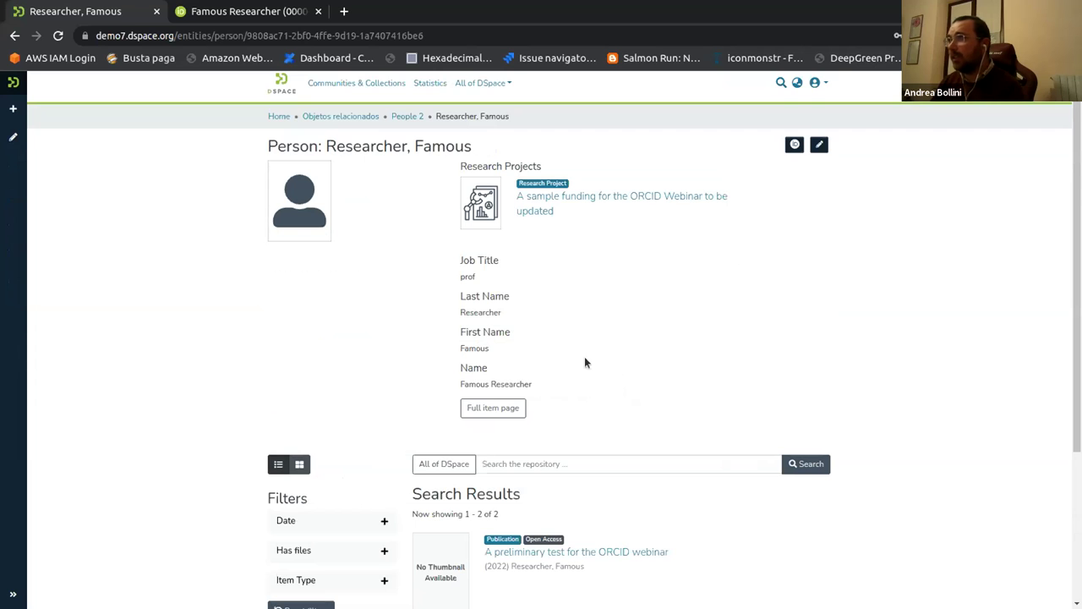
pyautogui.click(245, 11)
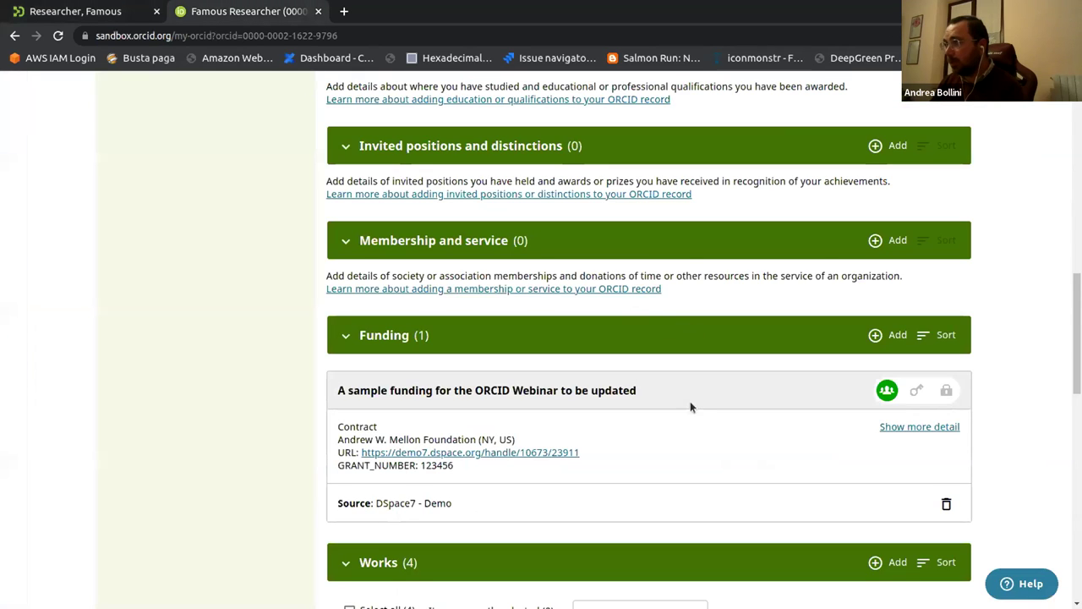
pyautogui.moveTo(655, 387); pyautogui.dragTo(337, 391)
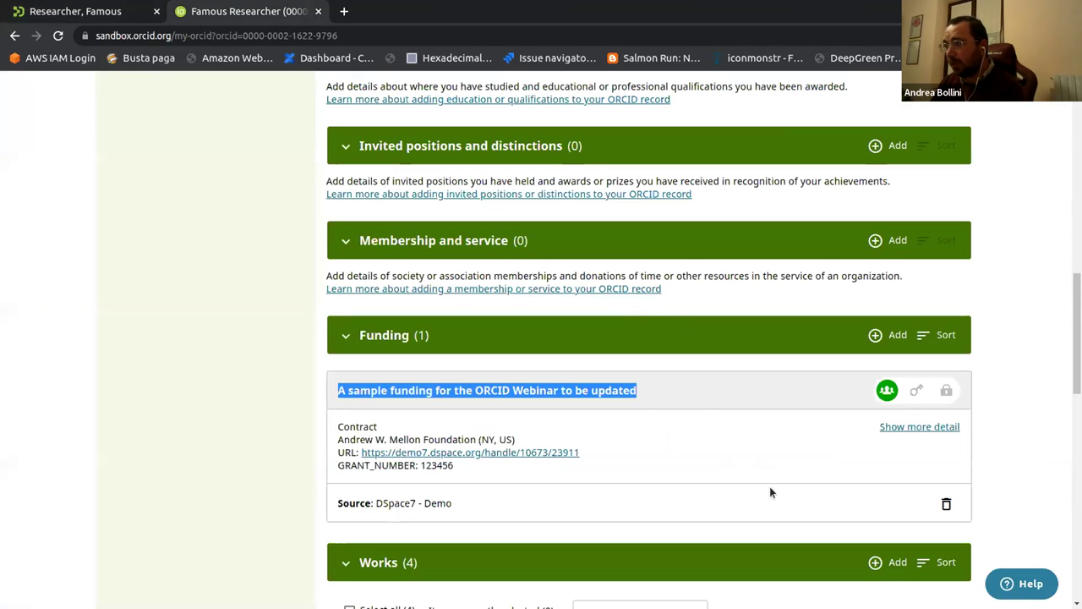
pyautogui.hotkey('alt', 'Tab')
# - Remove ' to be updated' so dc.title reads 'A sample funding for the ORCID Webinar'
pyautogui.click(777, 376)
pyautogui.click(551, 379)
pyautogui.hotkey('shift', 'End')
pyautogui.press('BackSpace')
pyautogui.click(777, 377)
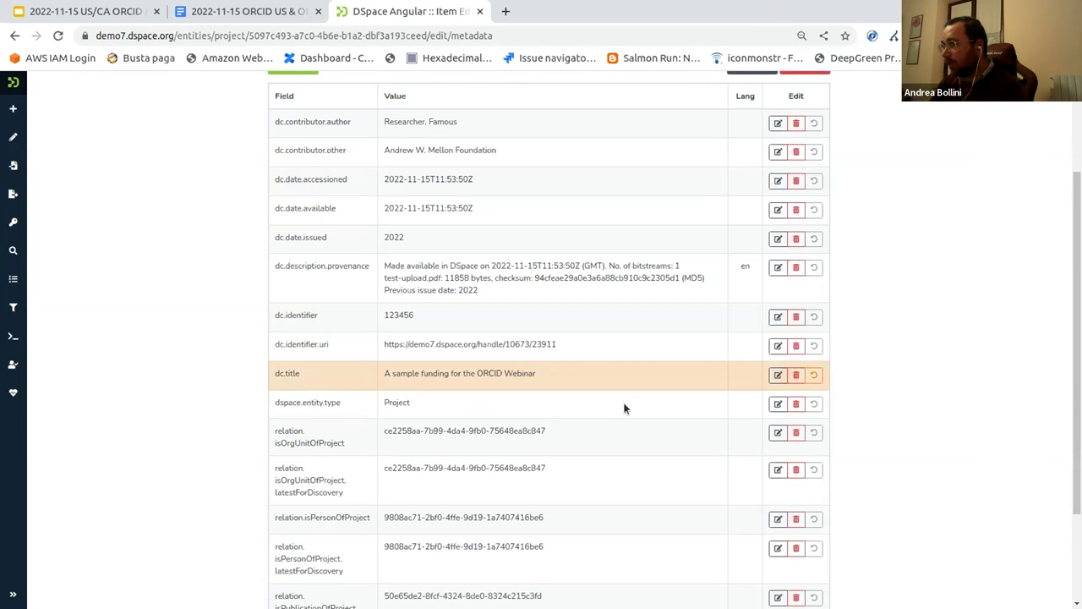
pyautogui.scroll(2, 887, 400)
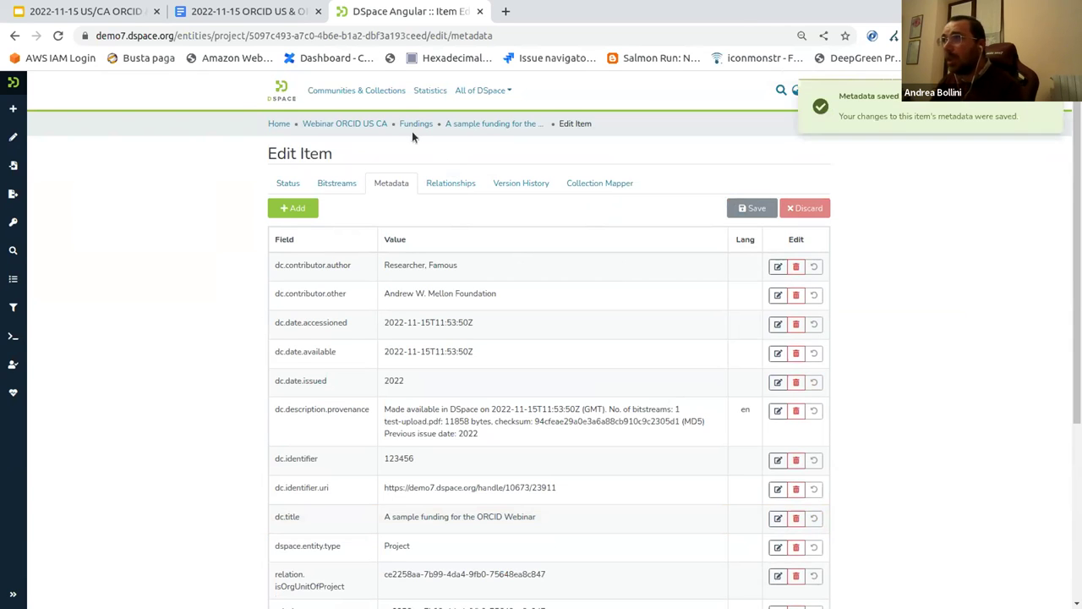
pyautogui.hotkey('alt', 'Tab')
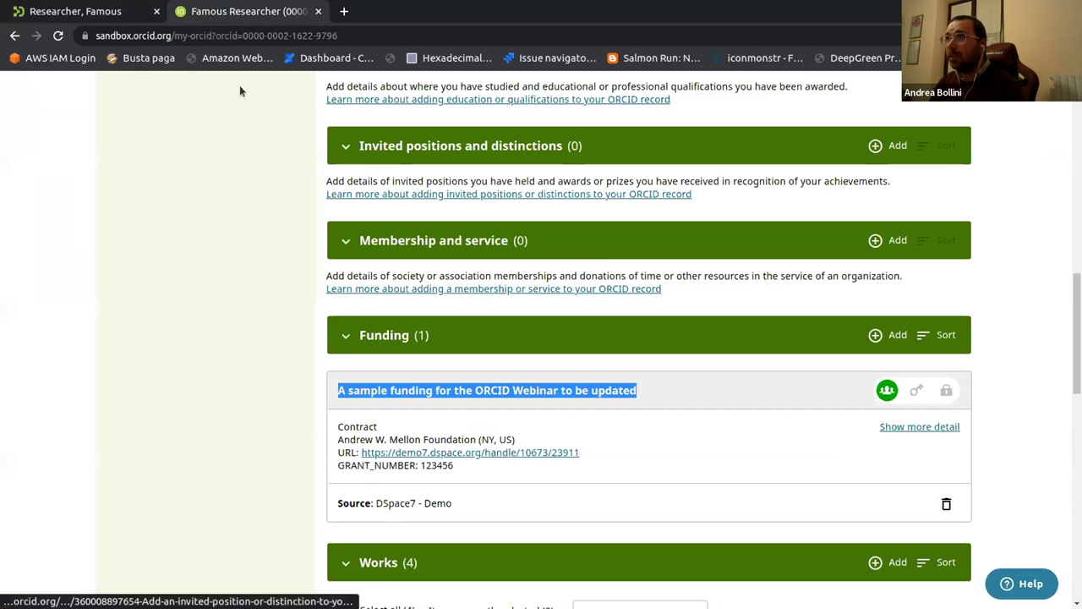
# - From the researcher's ORCID page, send the funding update in the ORCID Registry Queue
pyautogui.click(110, 15)
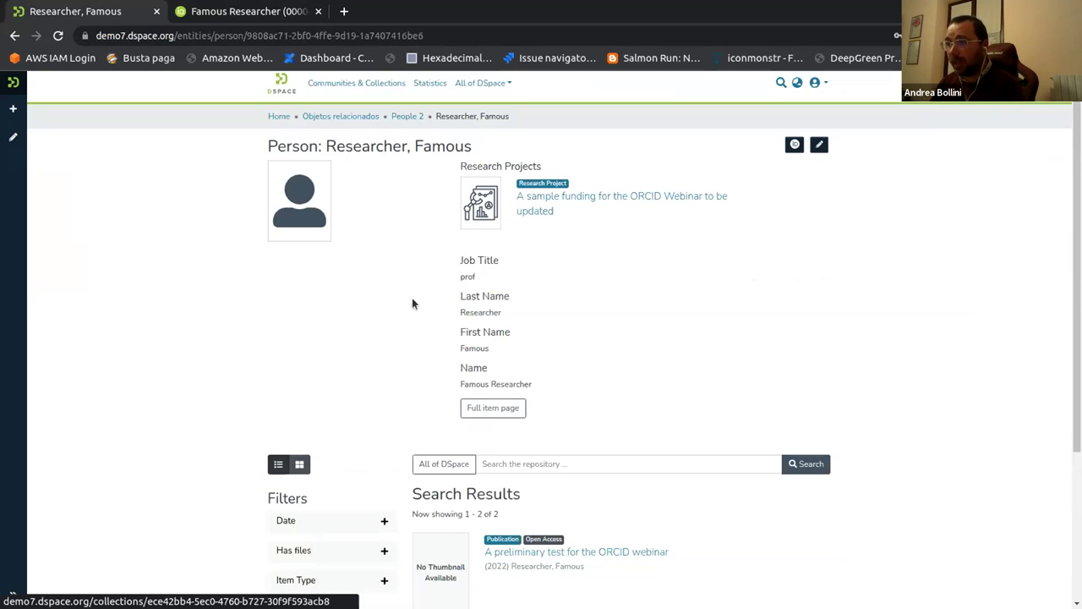
pyautogui.click(794, 145)
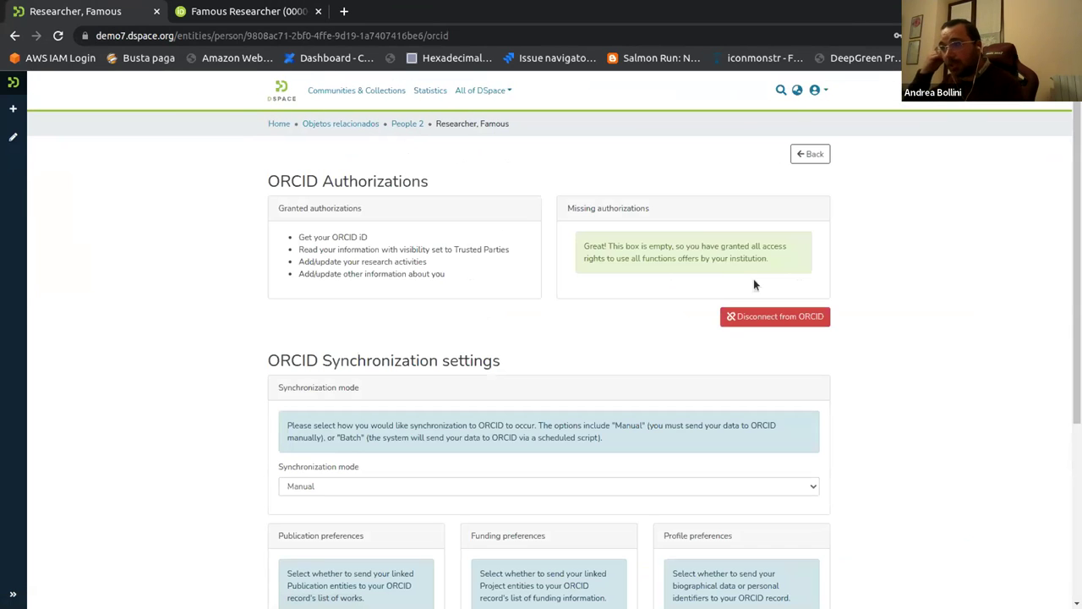
pyautogui.scroll(-3, 931, 345)
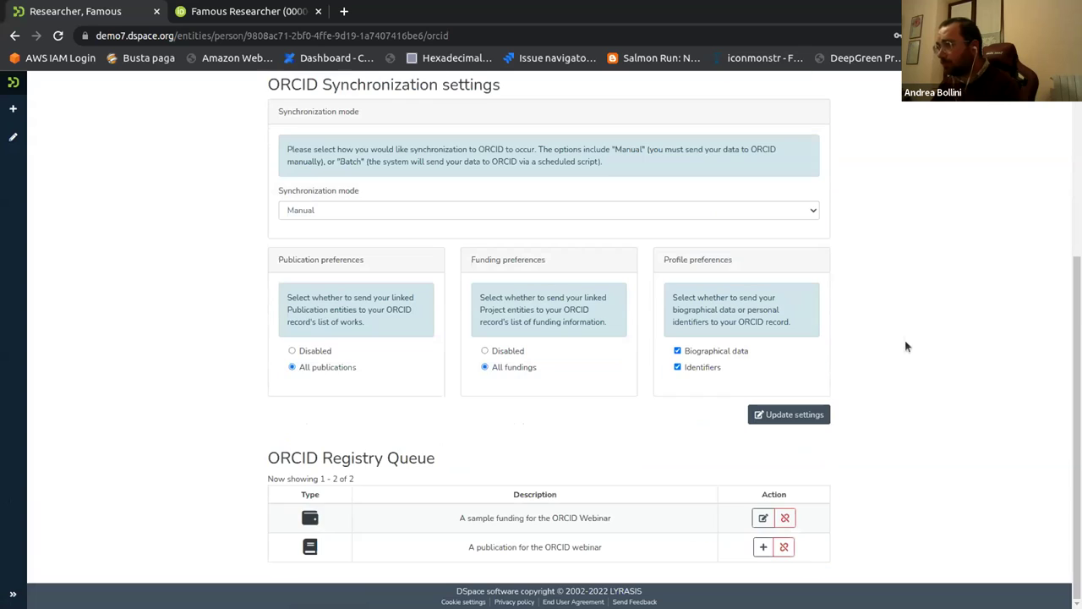
pyautogui.moveTo(267, 457); pyautogui.dragTo(424, 460)
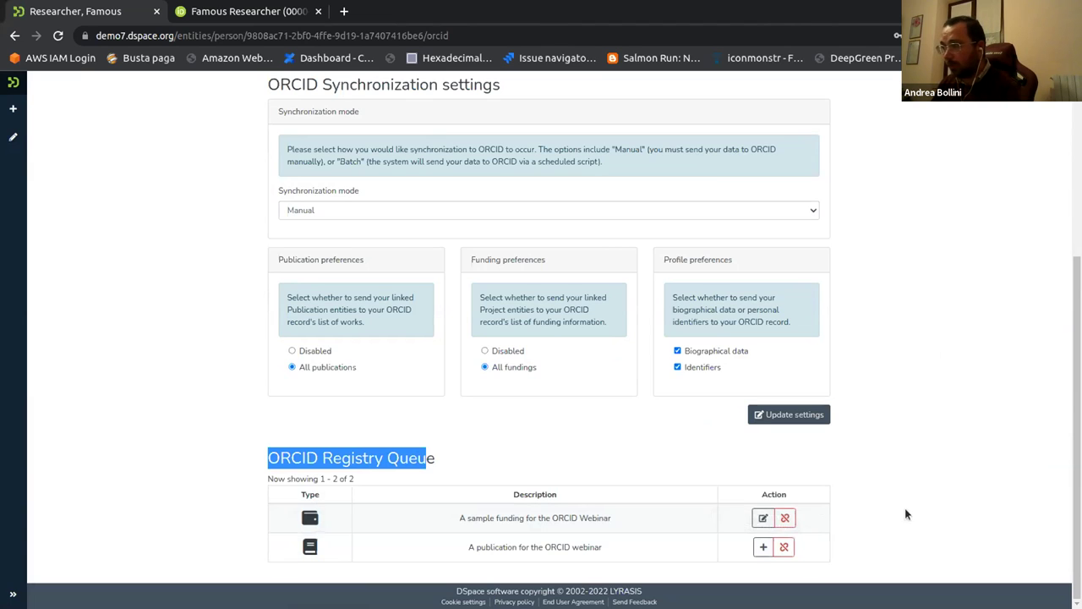
pyautogui.click(762, 518)
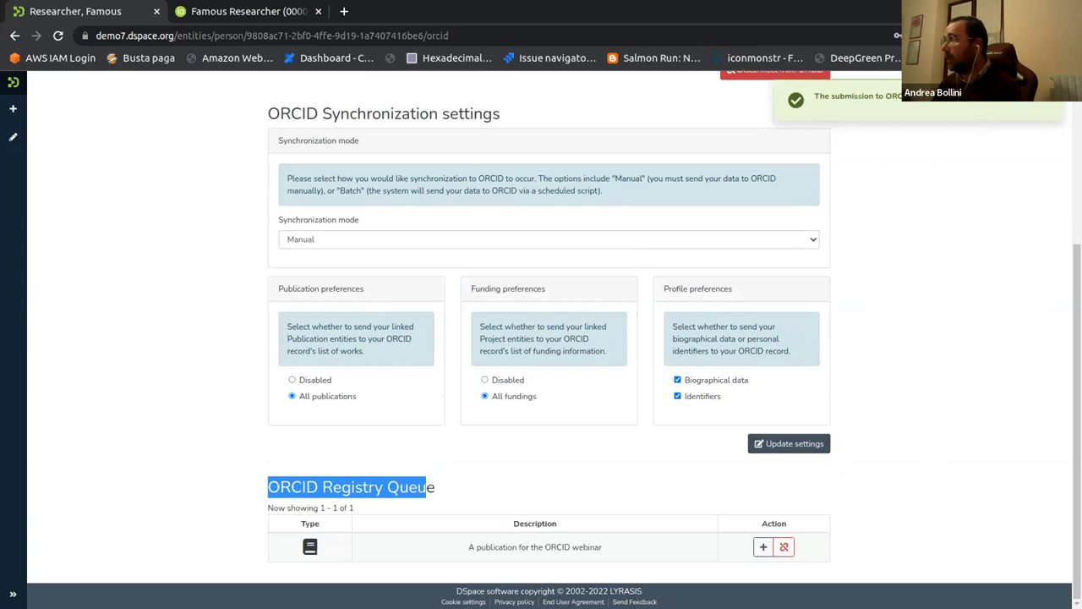
pyautogui.click(245, 11)
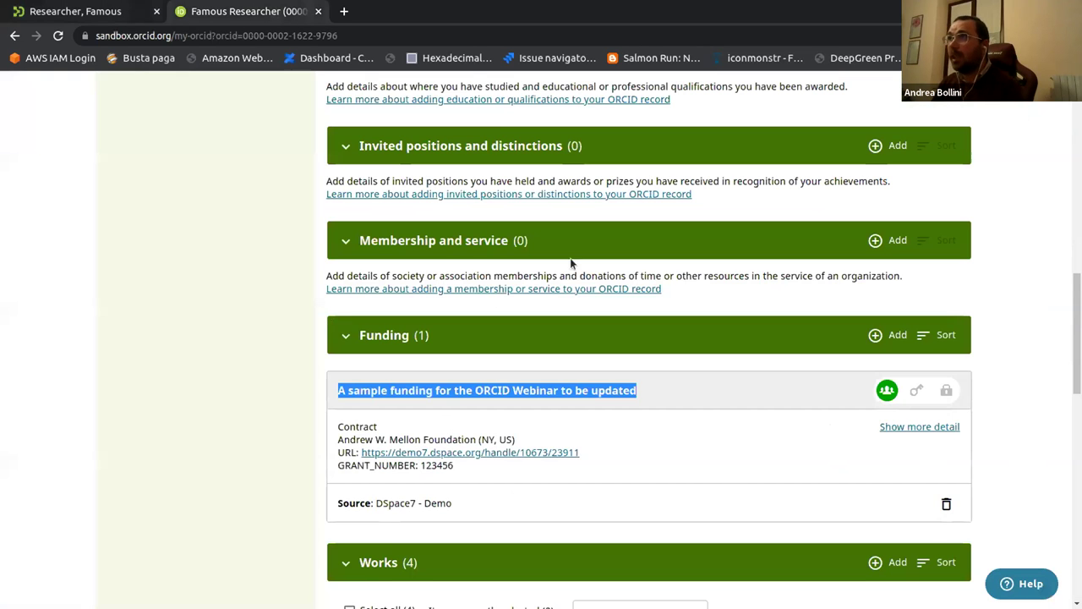
# - Reload the ORCID record and verify the funding reads 'A sample funding for the ORCID Webinar'
pyautogui.click(58, 37)
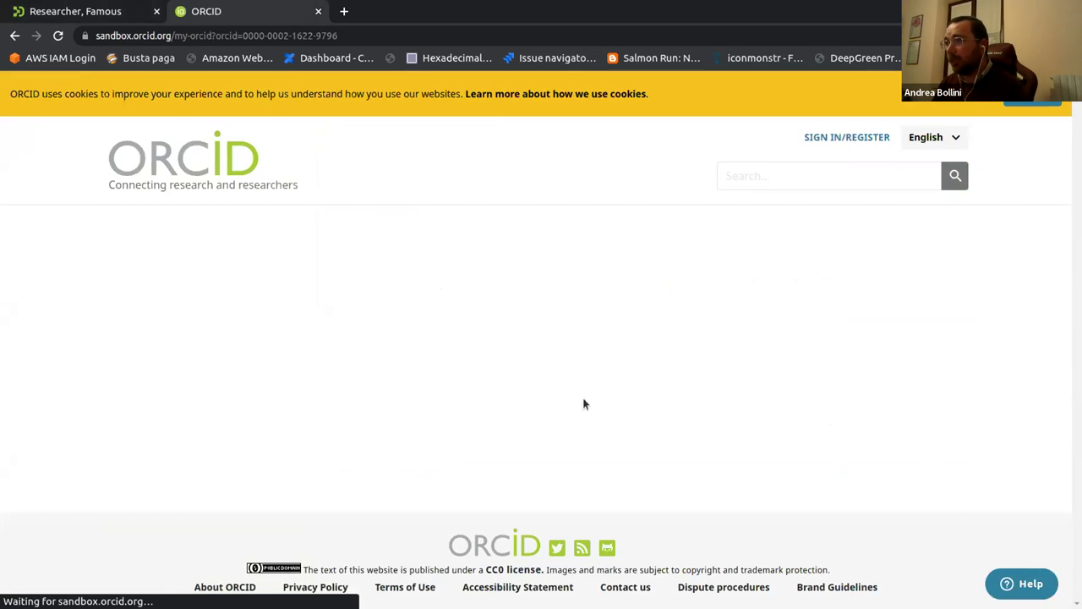
pyautogui.scroll(-4, 647, 349)
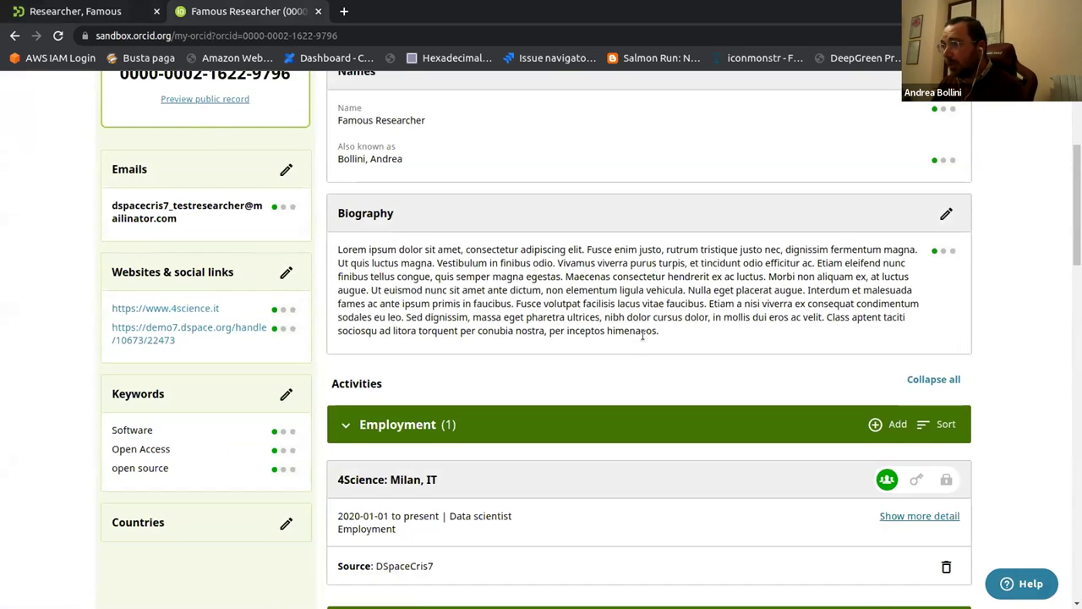
pyautogui.scroll(-9, 643, 336)
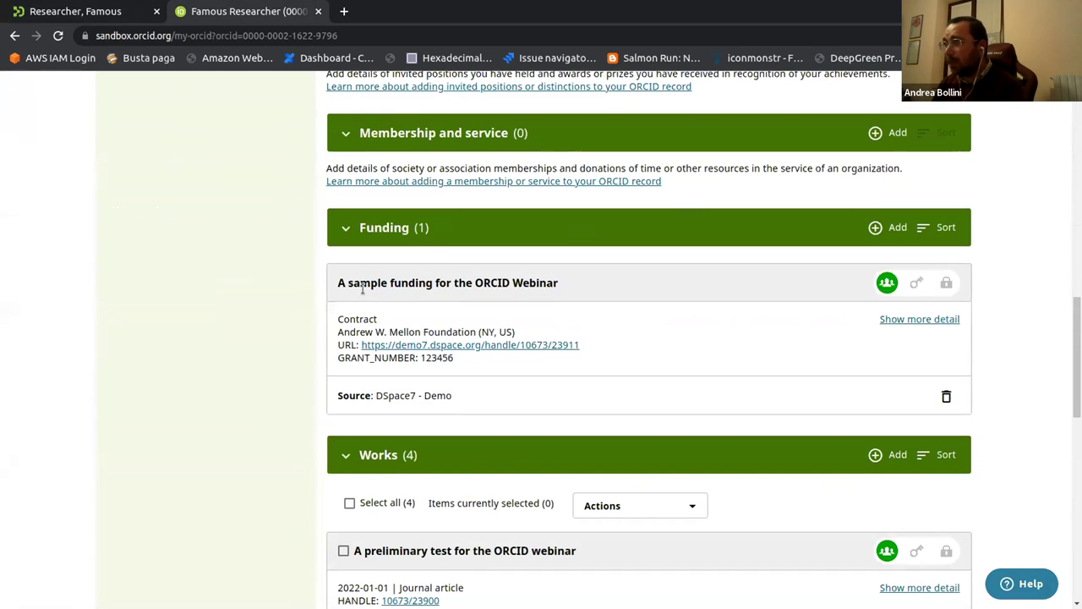
pyautogui.moveTo(338, 282); pyautogui.dragTo(582, 284)
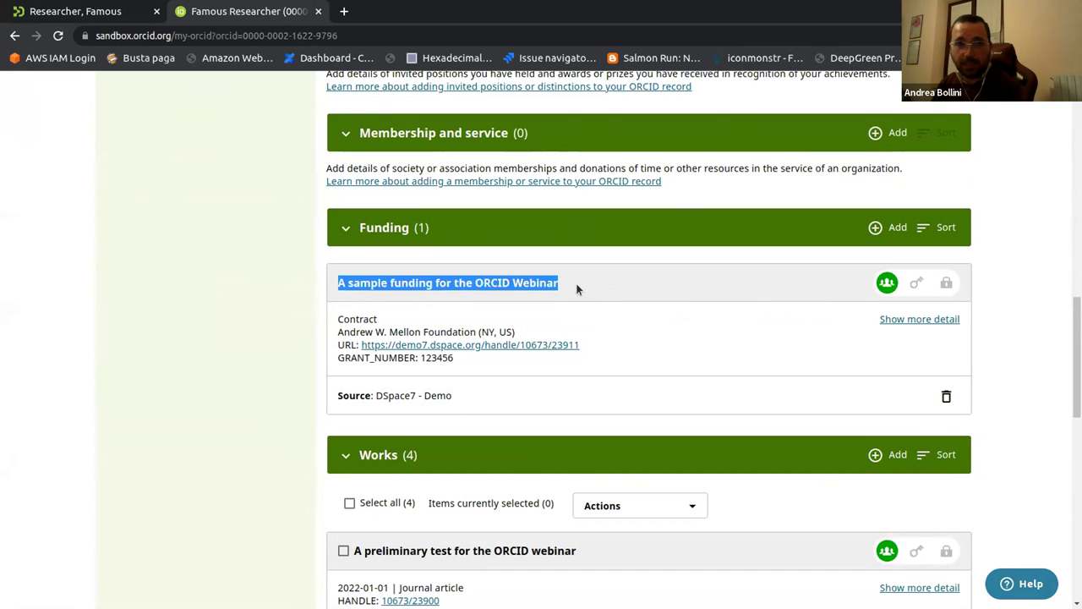
pyautogui.click(645, 285)
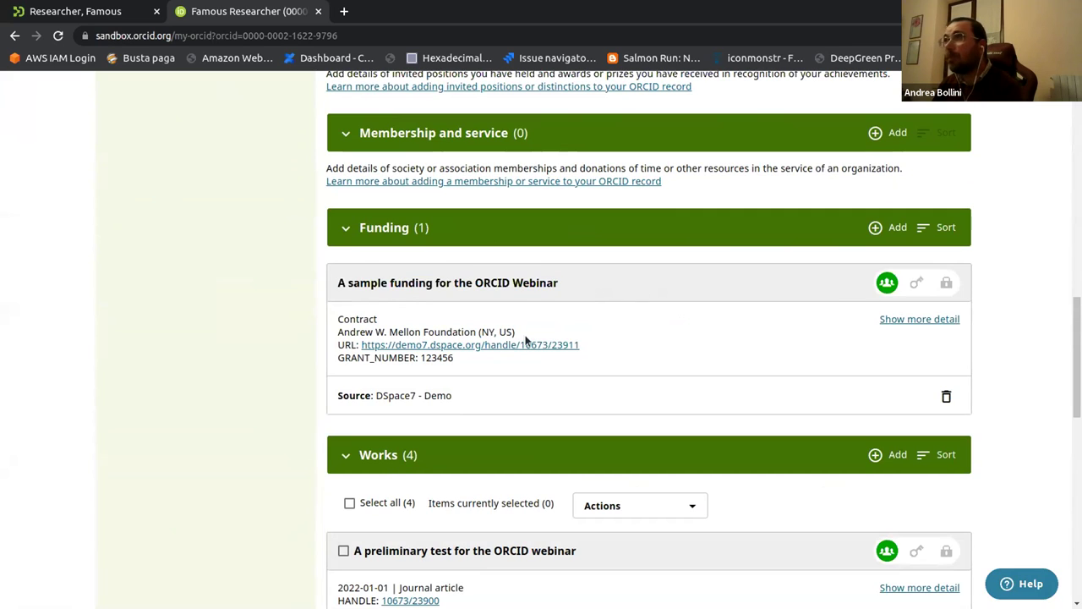
# - Send the queued webinar publication from the DSpace ORCID registry queue to ORCID
pyautogui.click(80, 12)
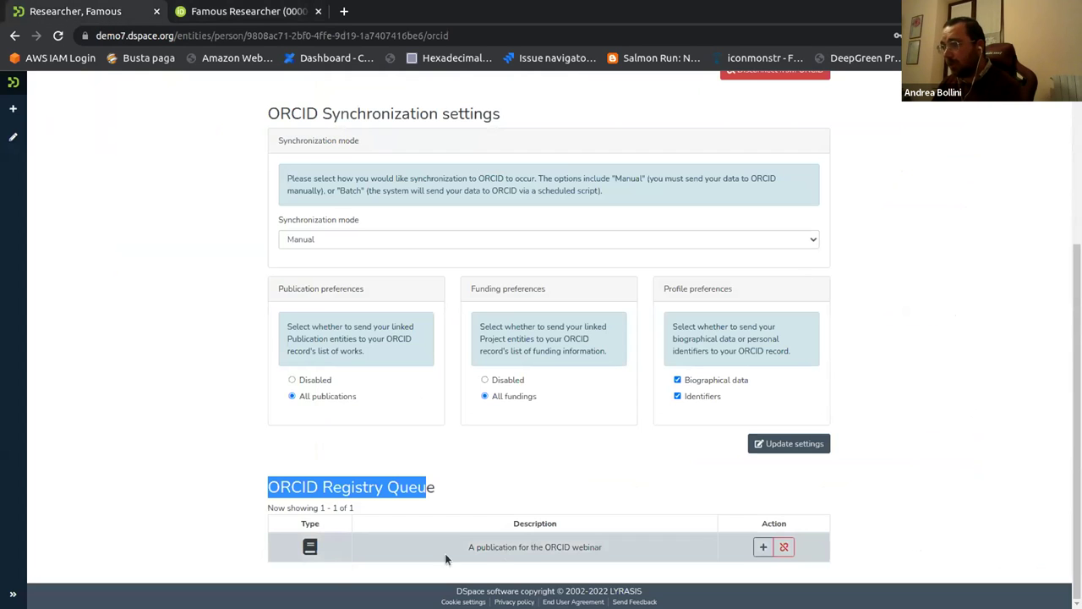
pyautogui.click(764, 547)
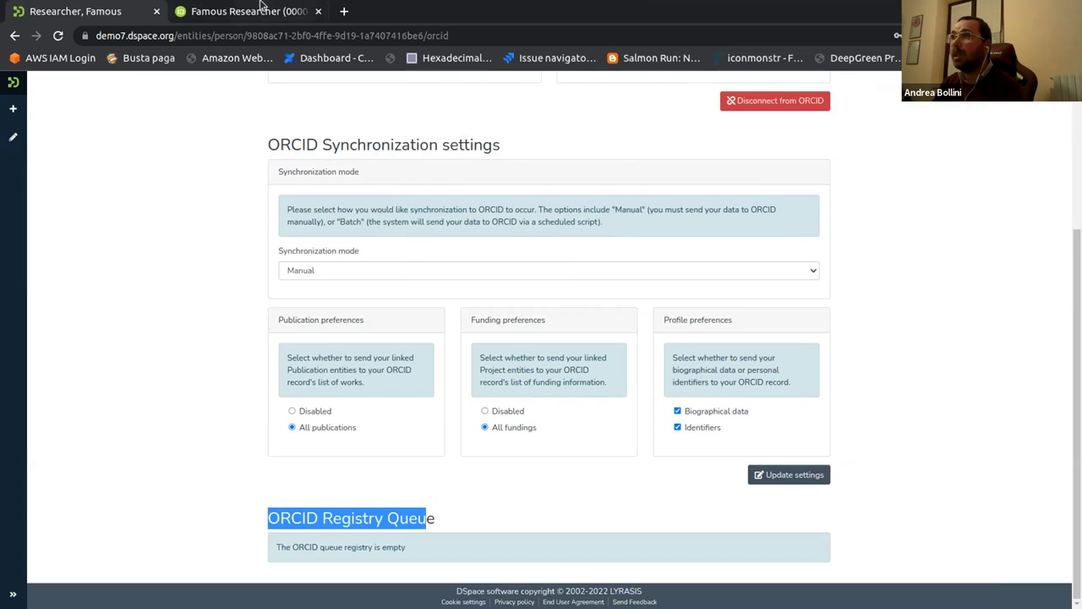
pyautogui.click(213, 11)
pyautogui.scroll(-2, 920, 367)
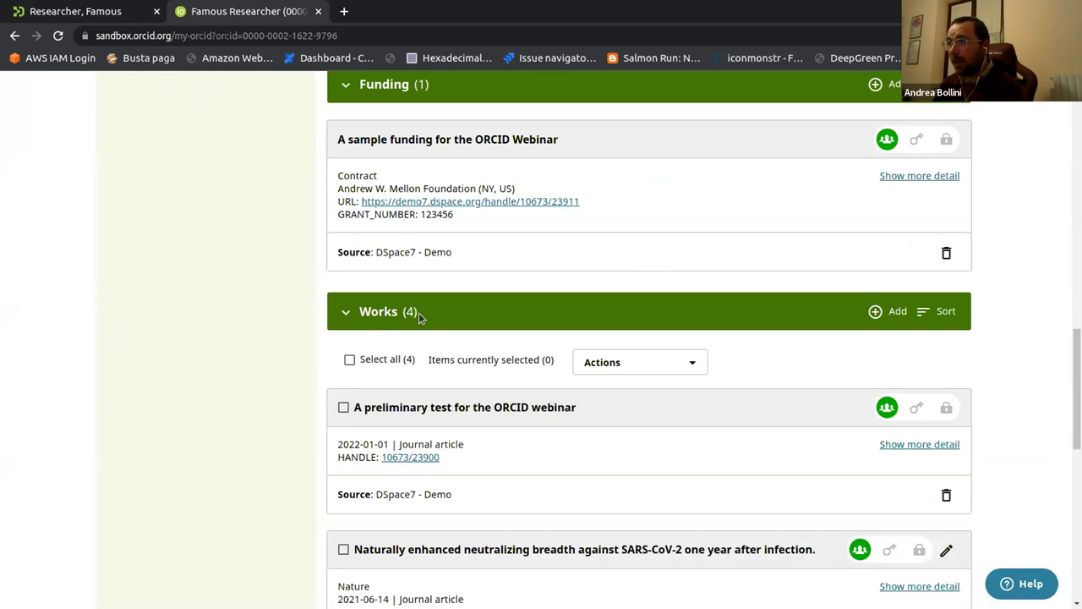
# - Reload the ORCID sandbox record and confirm five Works, including the webinar publication
pyautogui.click(58, 37)
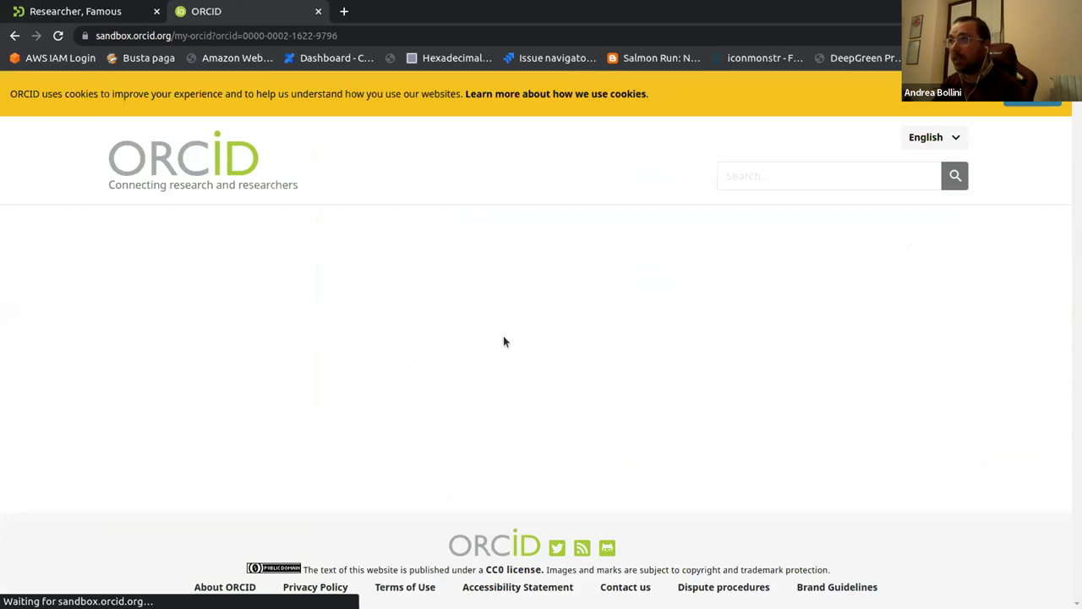
pyautogui.scroll(-10, 683, 252)
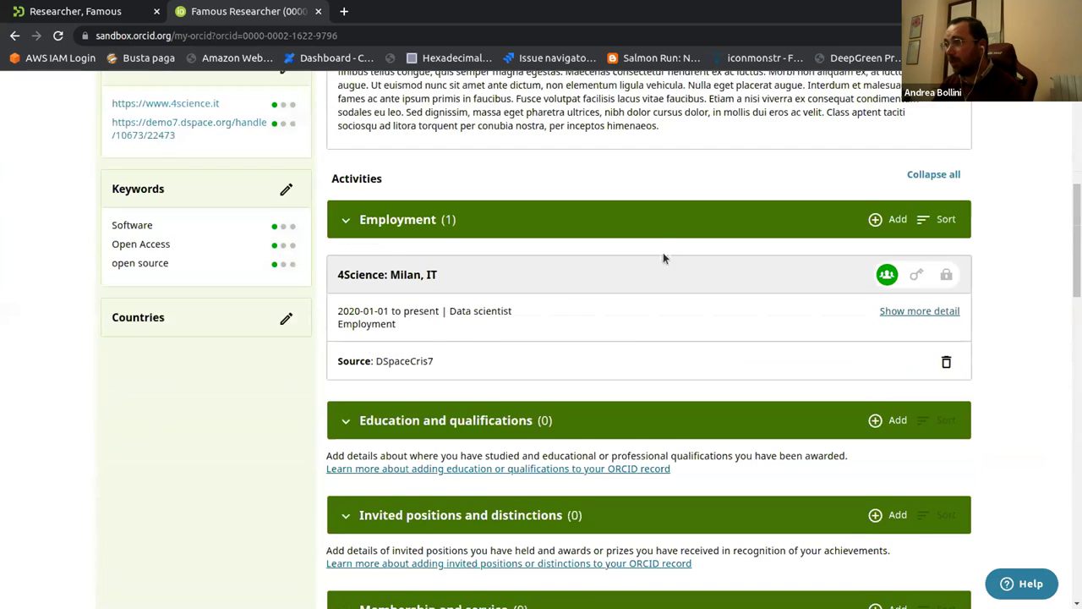
pyautogui.scroll(-5, 632, 254)
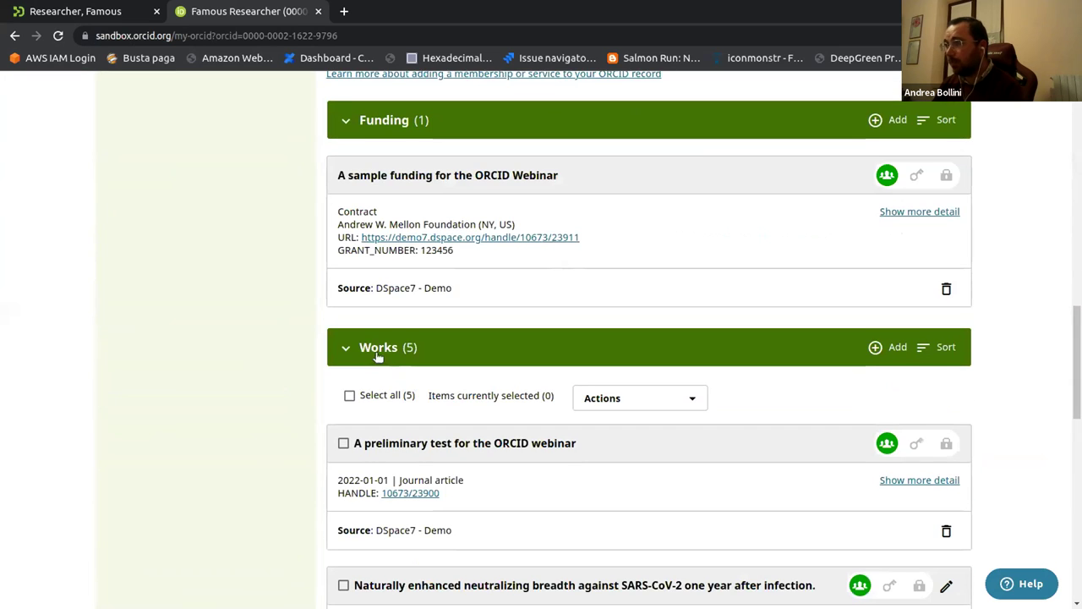
pyautogui.scroll(-3, 473, 346)
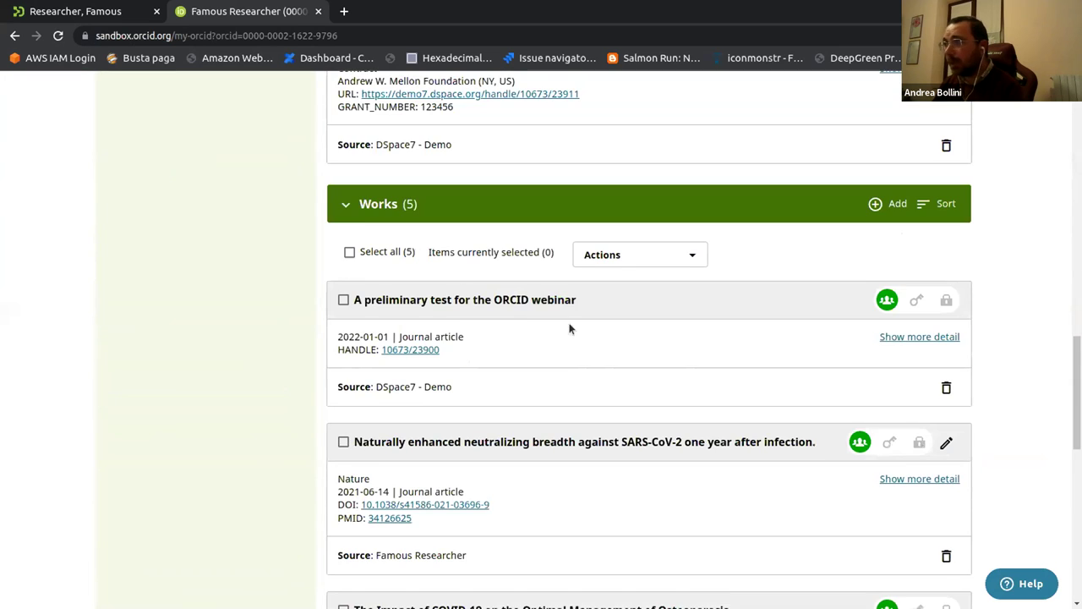
pyautogui.scroll(-2, 541, 335)
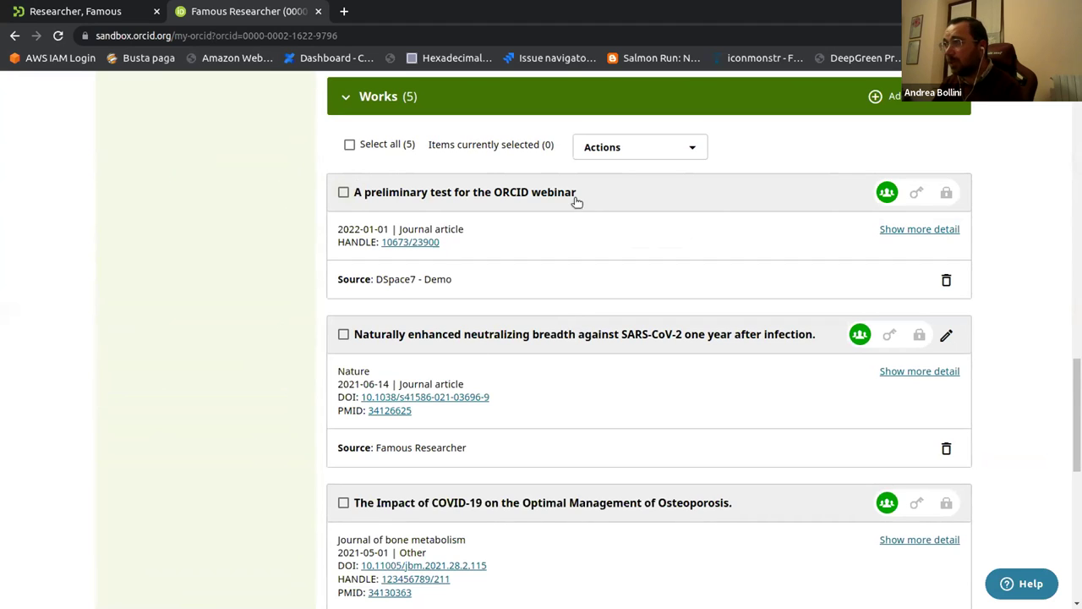
pyautogui.click(429, 197)
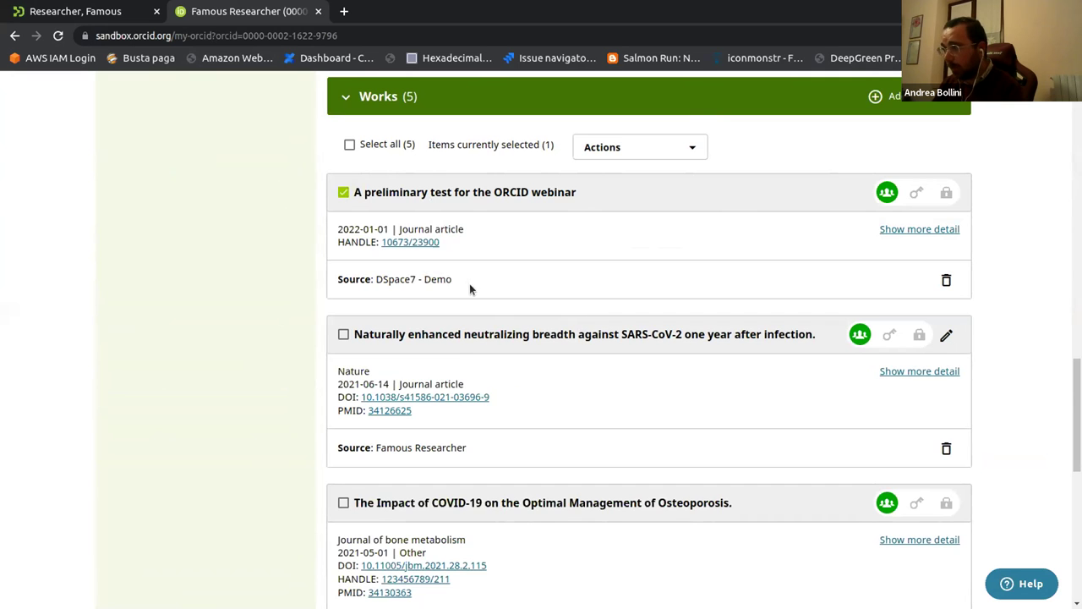
pyautogui.scroll(-4, 548, 285)
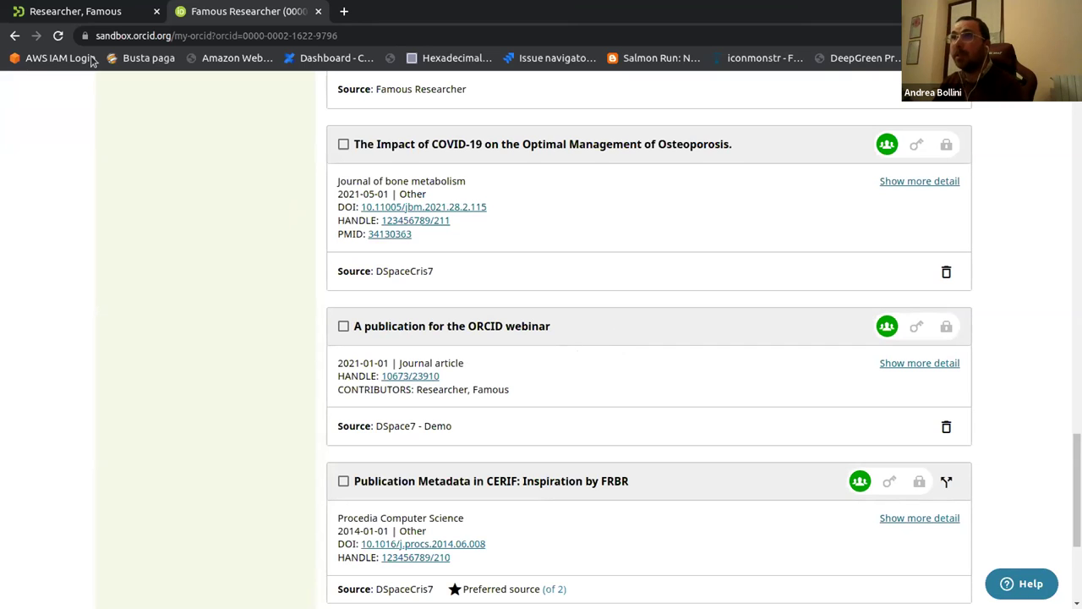
pyautogui.click(76, 11)
# - Return to the researcher's profile and open the 'A sample funding for the ORCID Webinar' project
pyautogui.click(527, 497)
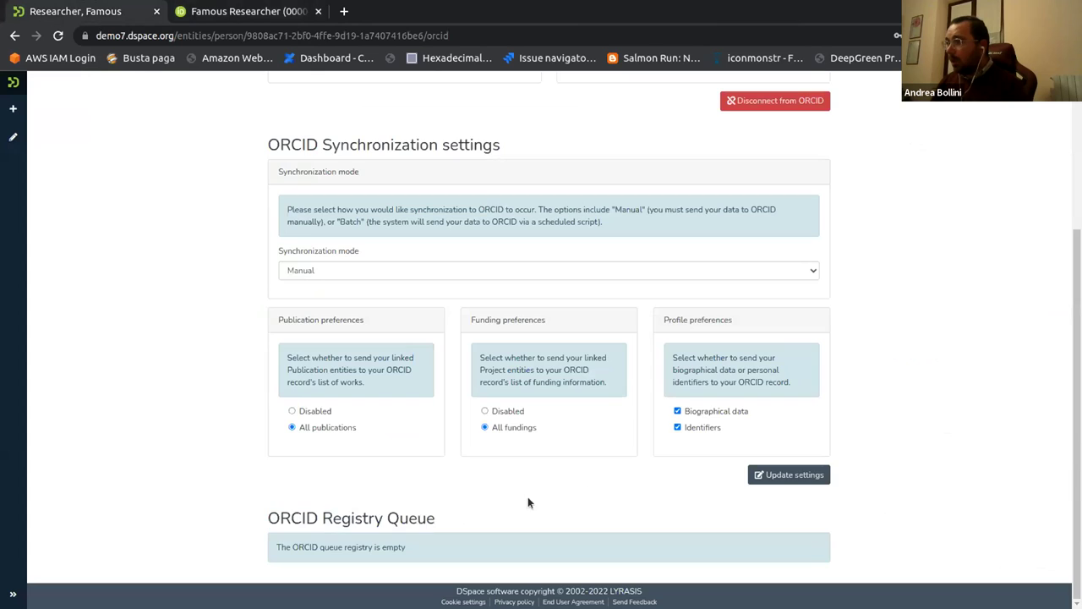
pyautogui.scroll(1, 520, 494)
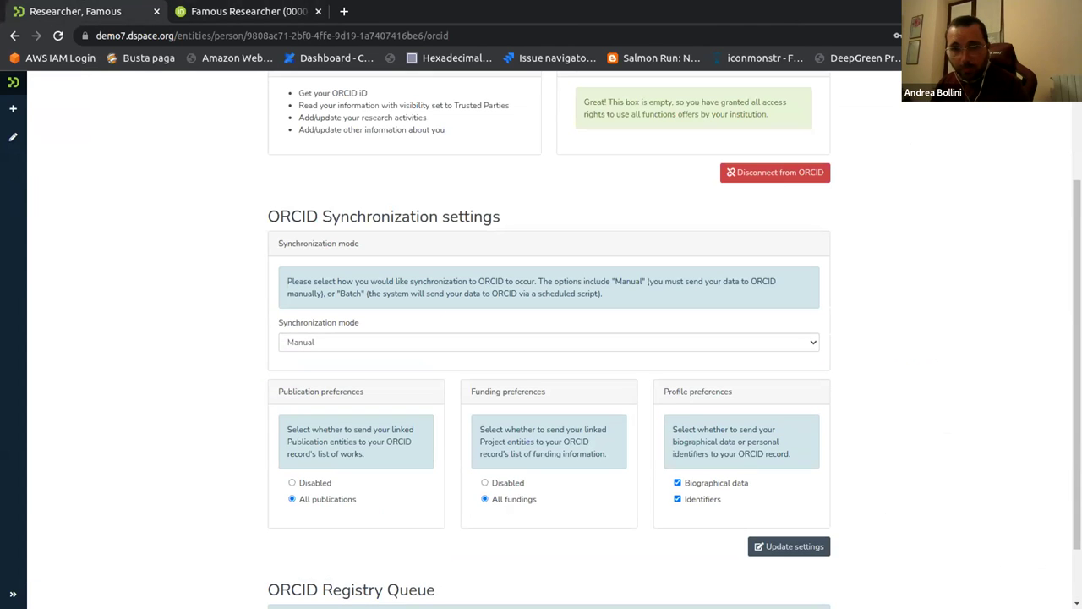
pyautogui.scroll(2, 549, 436)
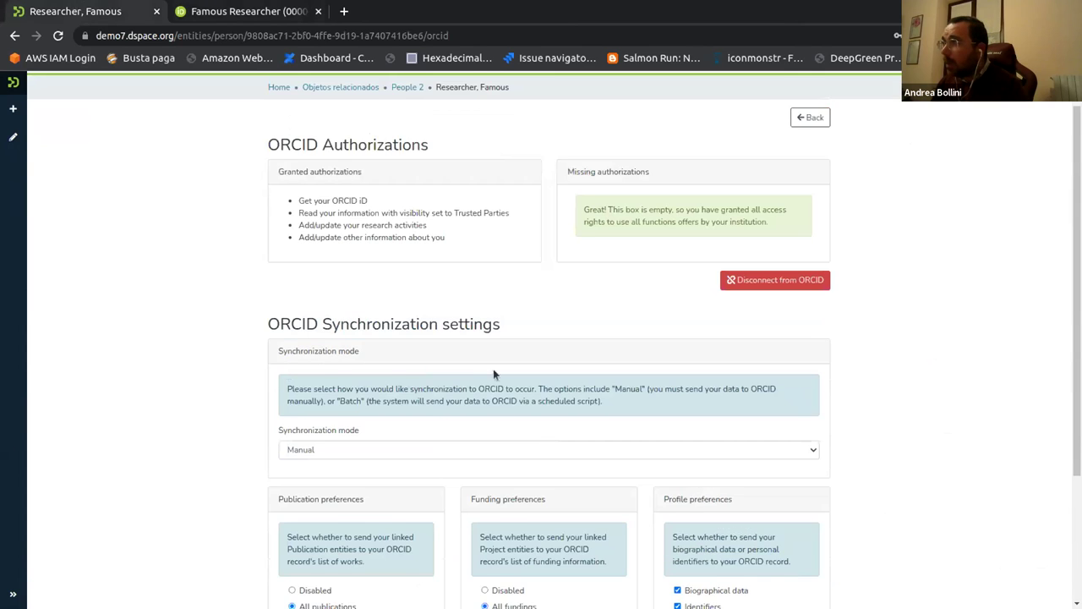
pyautogui.click(810, 154)
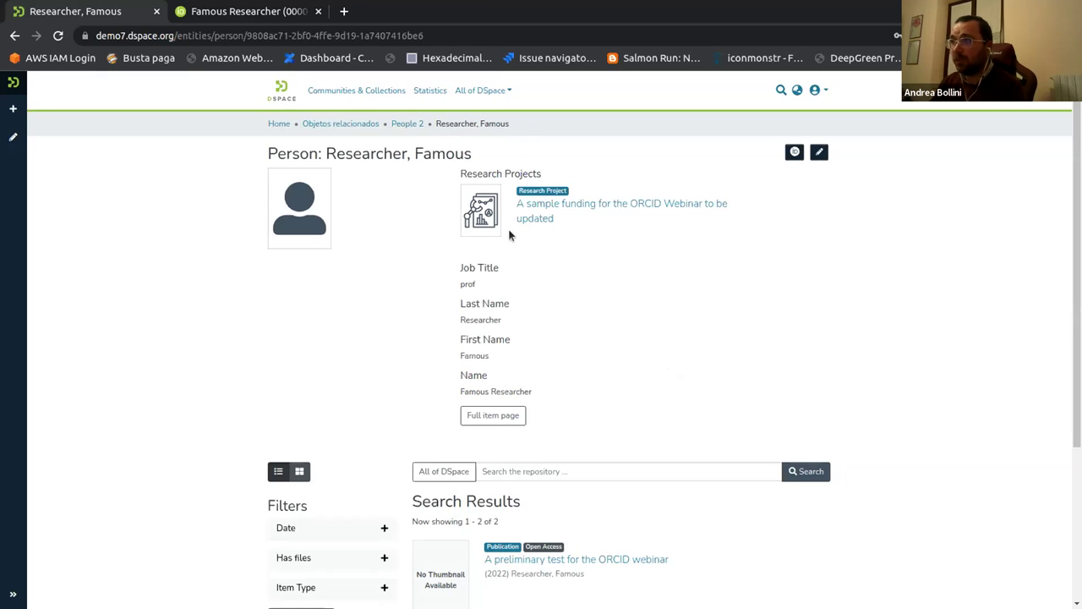
pyautogui.moveTo(461, 175); pyautogui.dragTo(550, 179)
pyautogui.scroll(-1, 680, 357)
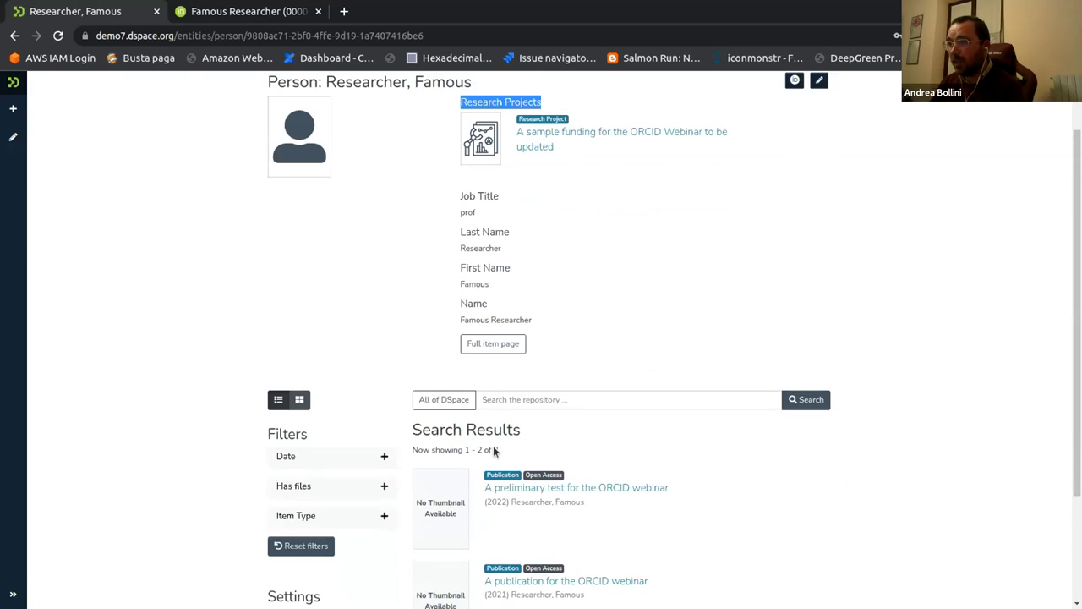
pyautogui.scroll(-1, 499, 474)
pyautogui.scroll(2, 557, 473)
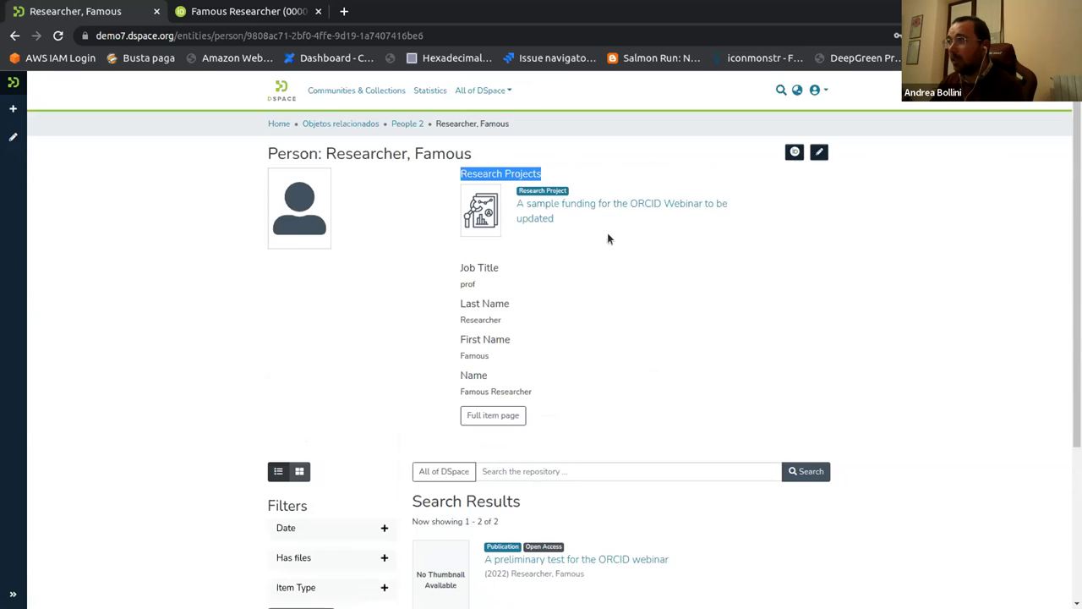
pyautogui.click(565, 210)
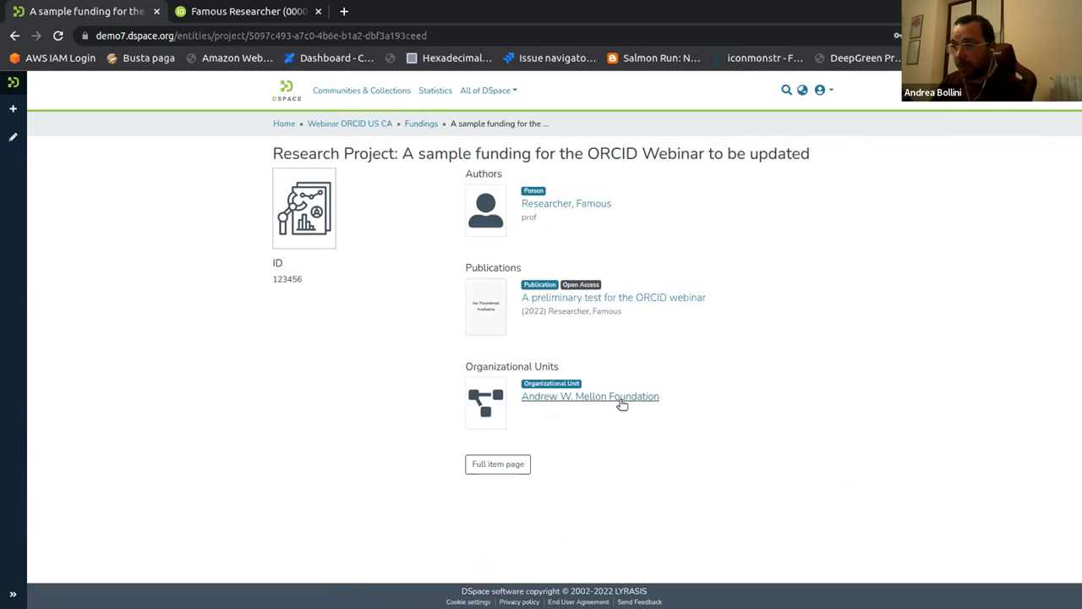
# - View the linked preliminary test publication, then go to MyDSpace's six submissions
pyautogui.click(596, 298)
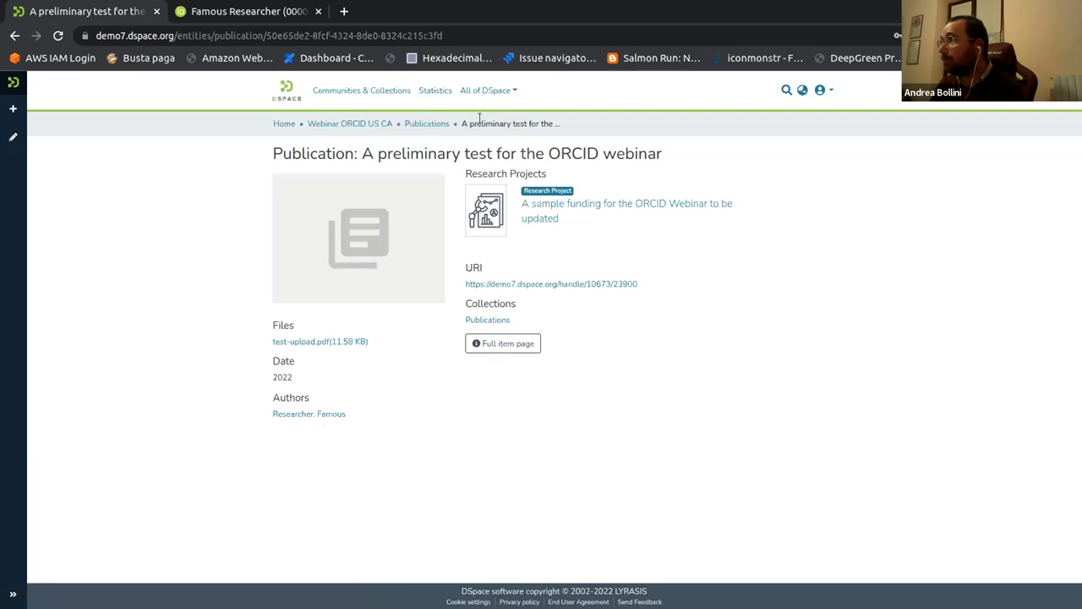
pyautogui.click(821, 91)
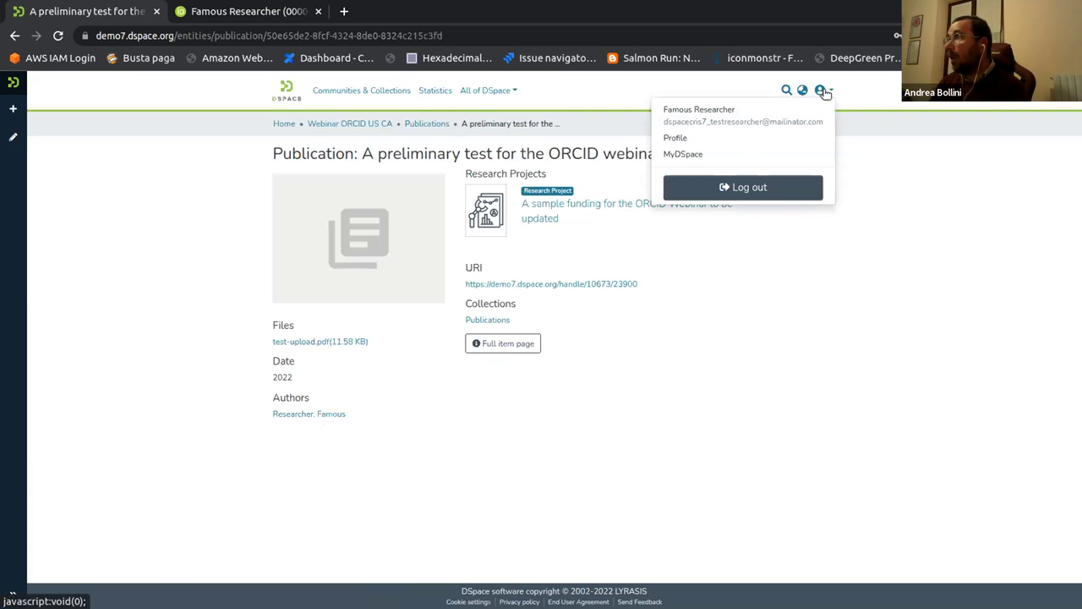
pyautogui.click(734, 156)
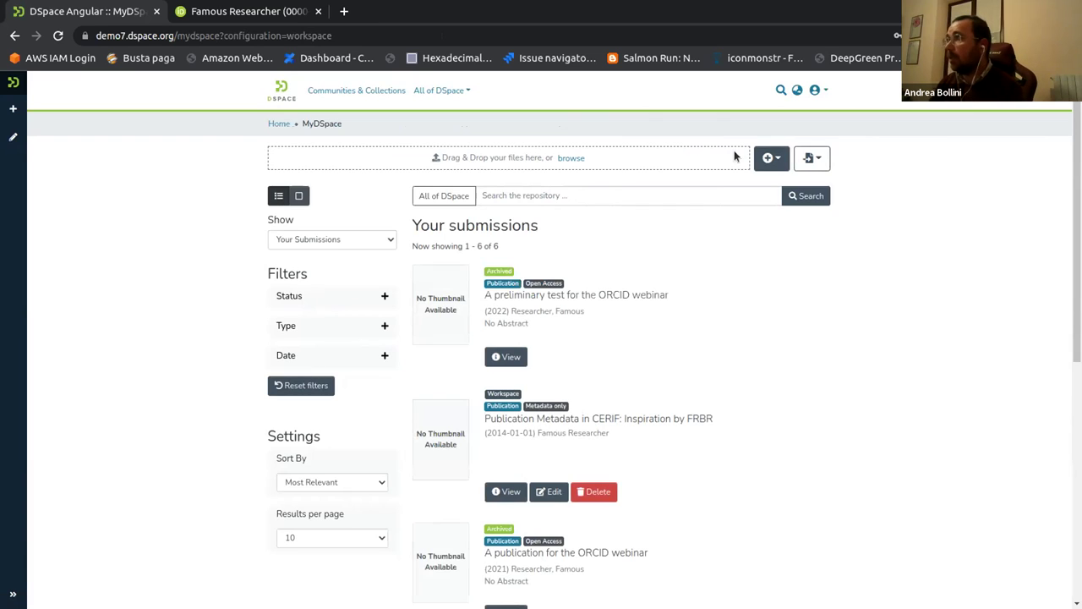
# - Import a Publication from the ORCID source by searching the researcher's pasted ORCID iD
pyautogui.click(809, 159)
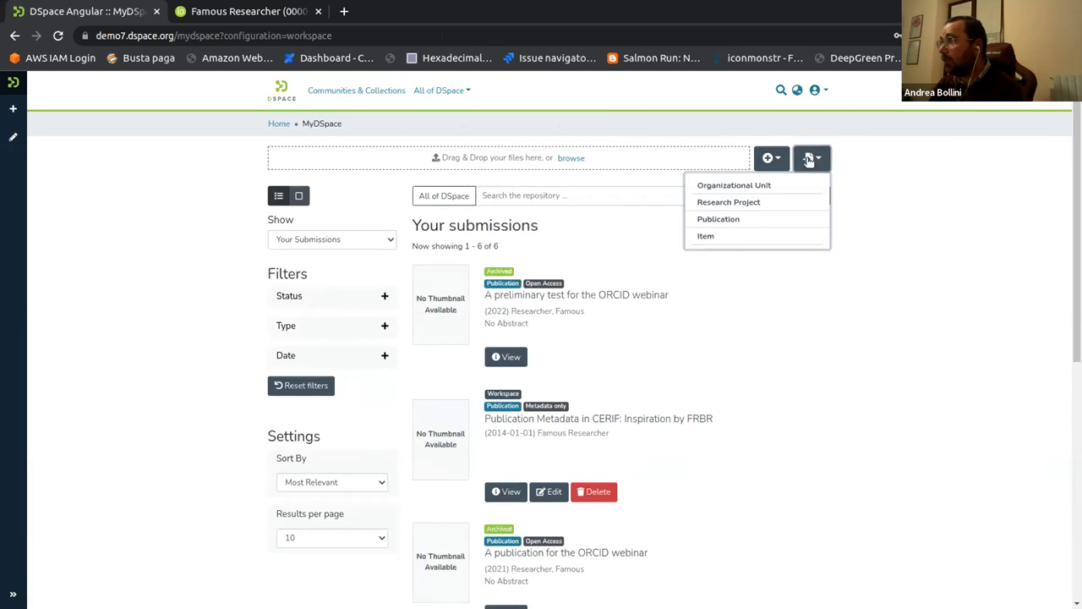
pyautogui.click(750, 218)
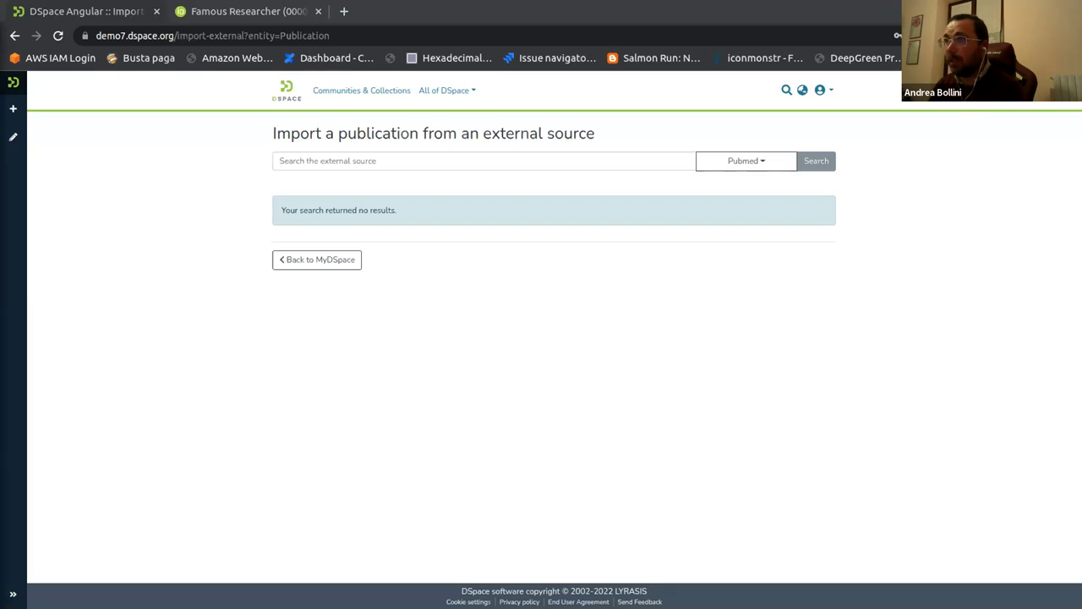
pyautogui.click(299, 164)
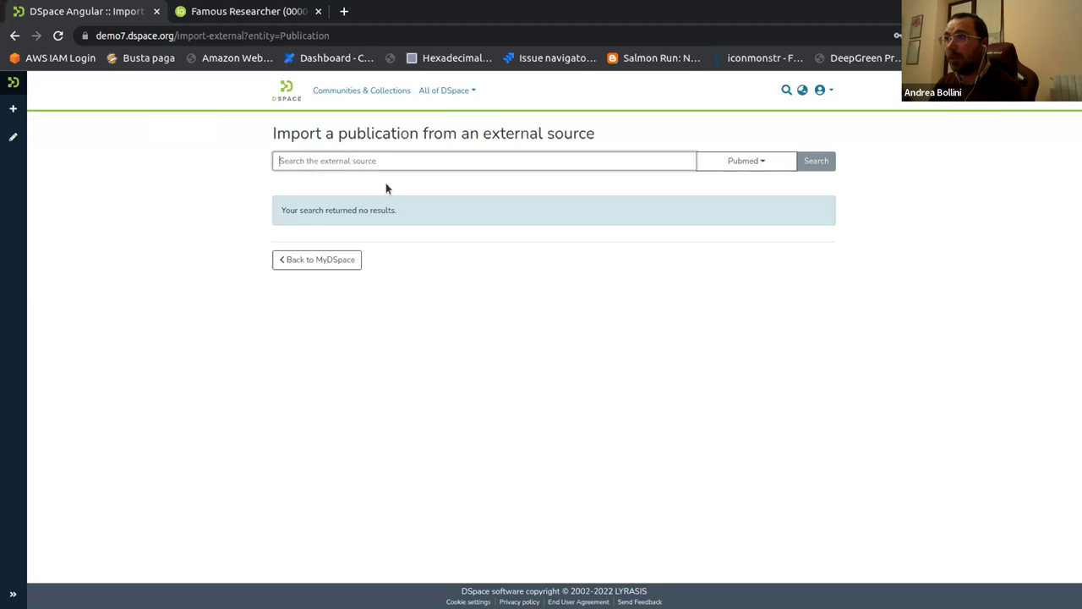
pyautogui.hotkey('ctrl', 'v')
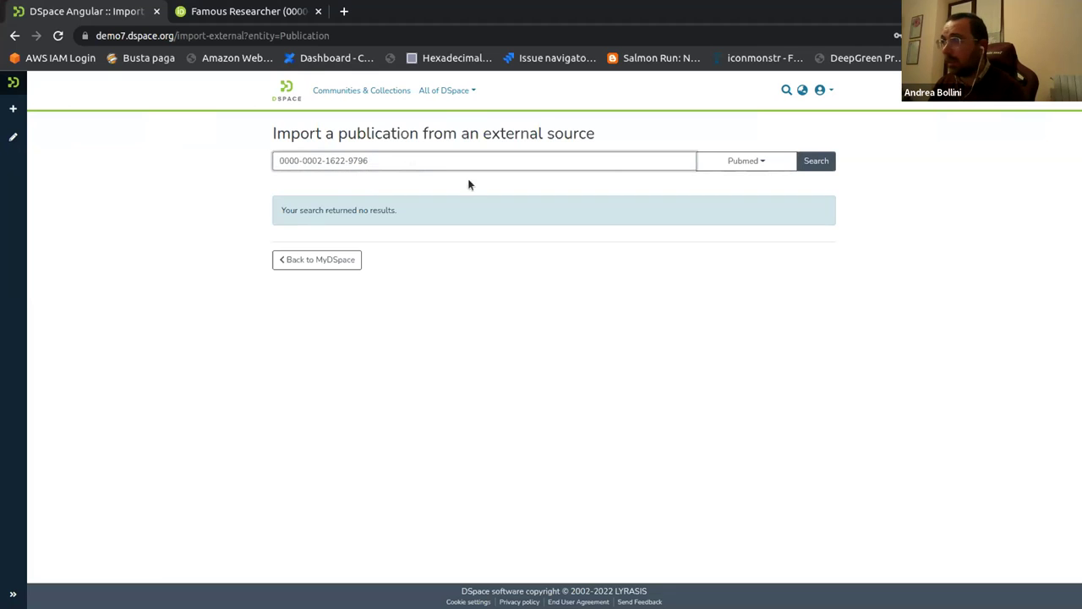
pyautogui.click(712, 164)
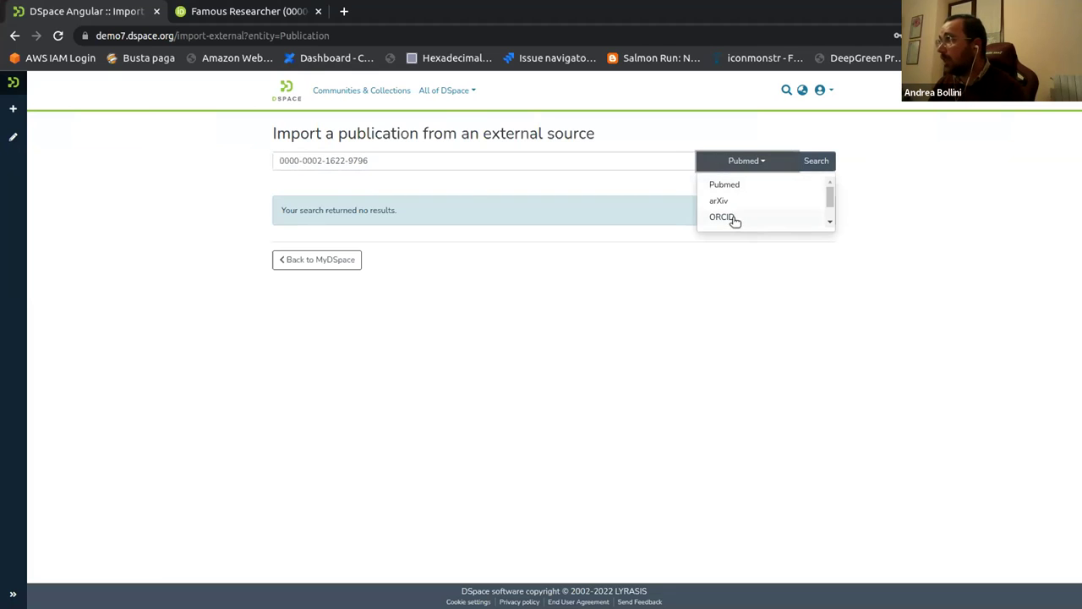
pyautogui.click(732, 221)
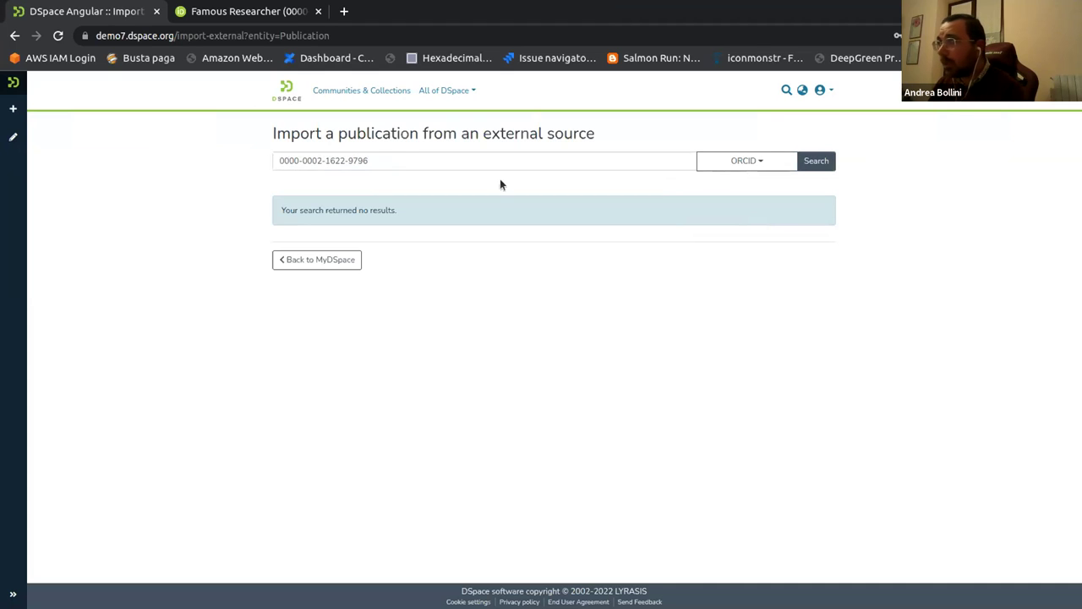
pyautogui.click(817, 161)
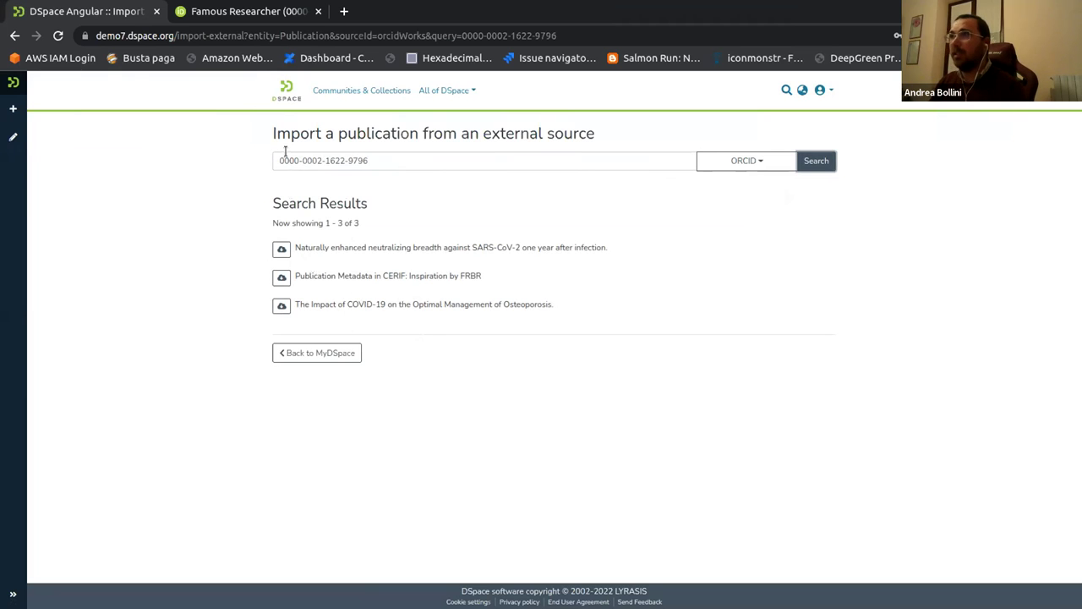
# - Bring up the Famous Researcher ORCID sandbox record at its five-entry Works section
pyautogui.click(242, 12)
pyautogui.scroll(5, 482, 403)
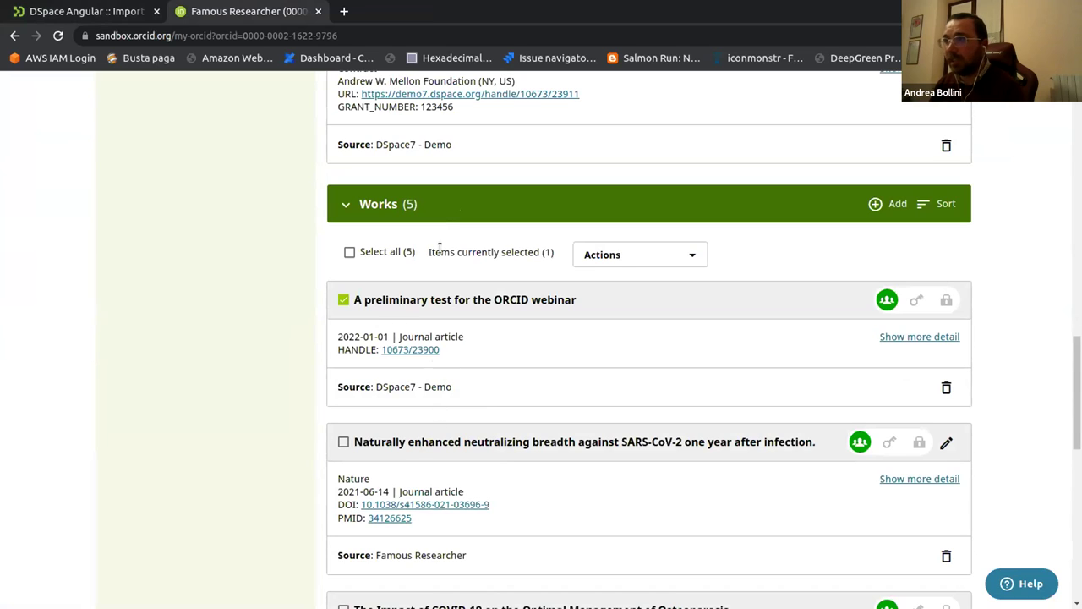
# - Verify the first work's source is DSpace7 - Demo, then return to the DSpace import results
pyautogui.moveTo(372, 386); pyautogui.dragTo(448, 386)
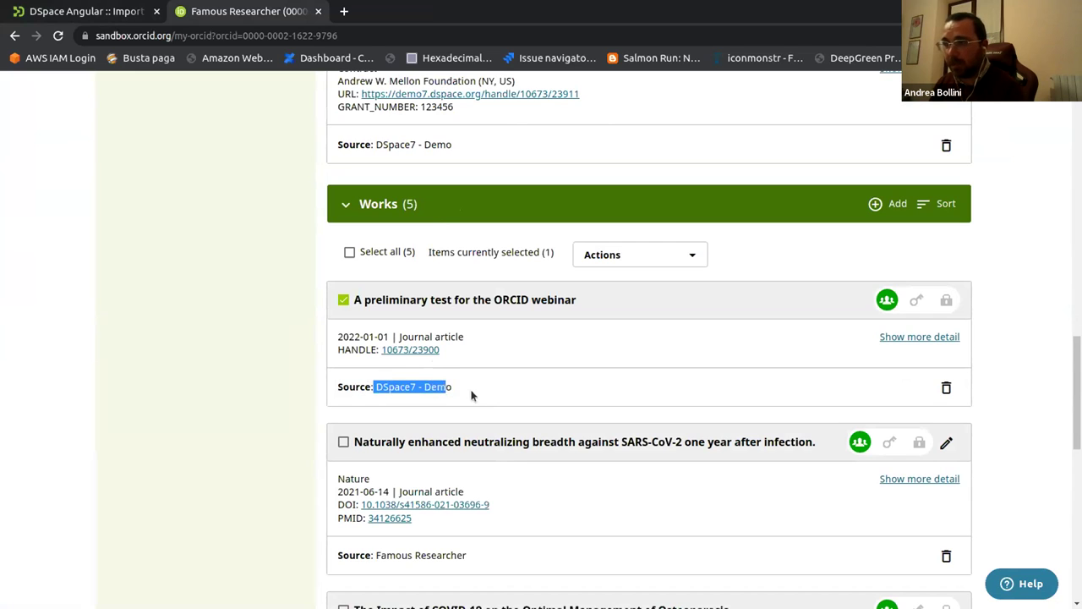
pyautogui.click(97, 20)
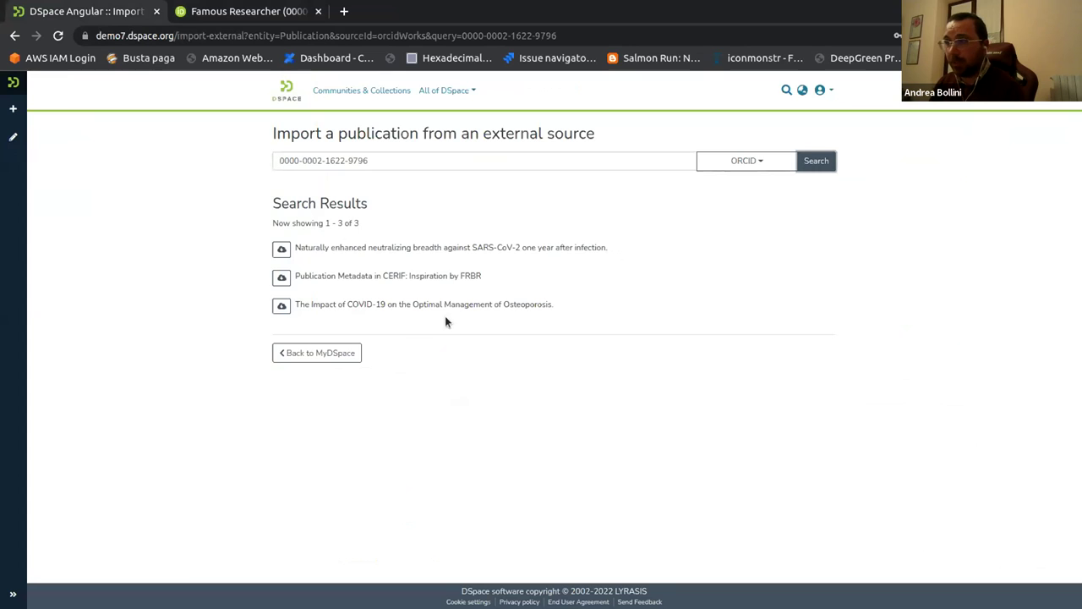
# - Preview the CERIF: Inspiration by FRBR work and start its submission in Webinar ORCID US CA
pyautogui.click(282, 277)
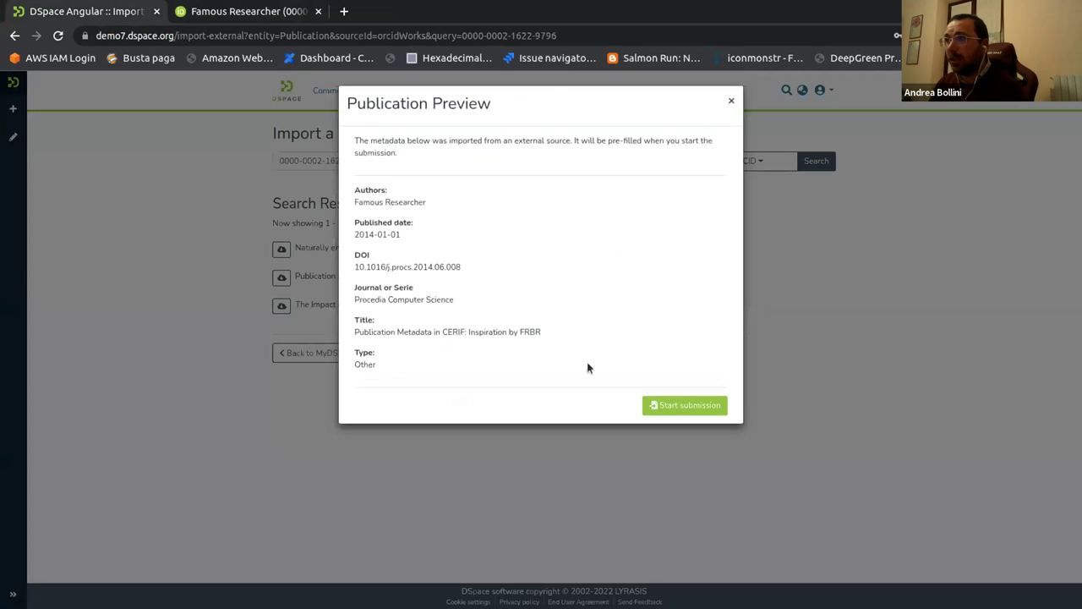
pyautogui.click(691, 404)
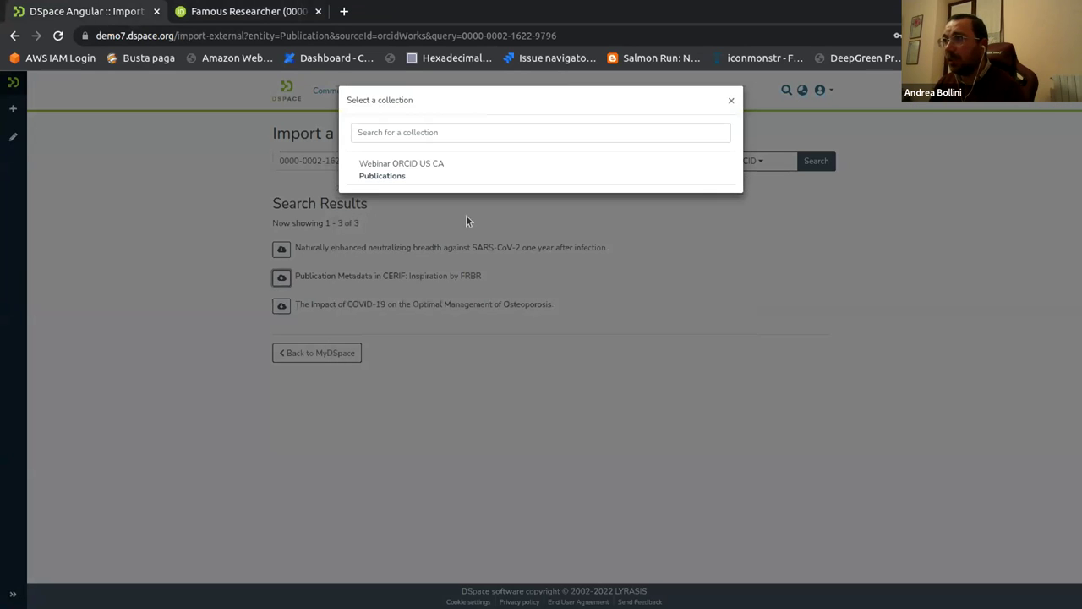
pyautogui.click(400, 170)
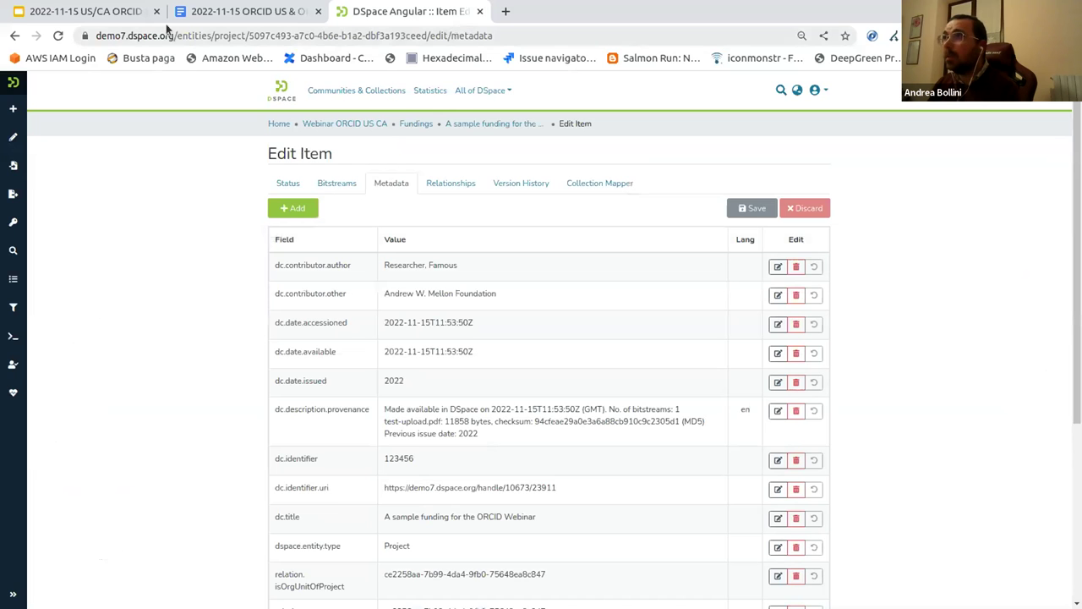
# - In the ORCID & DSpace deck, select the 'Points of attention' slide and start the slideshow from the beginning
pyautogui.click(102, 17)
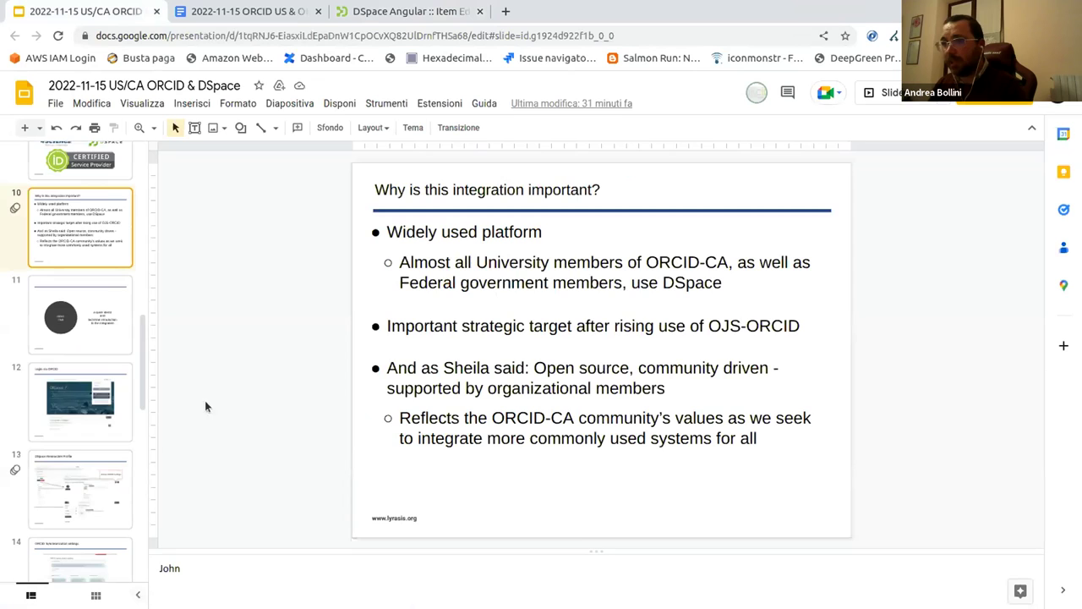
pyautogui.scroll(-5, 99, 331)
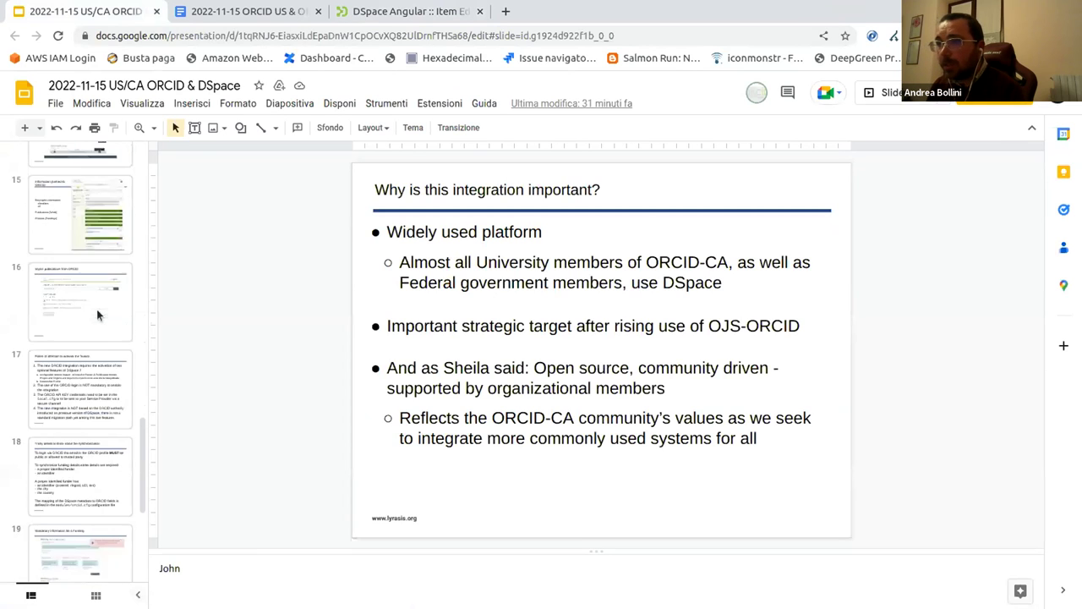
pyautogui.click(107, 344)
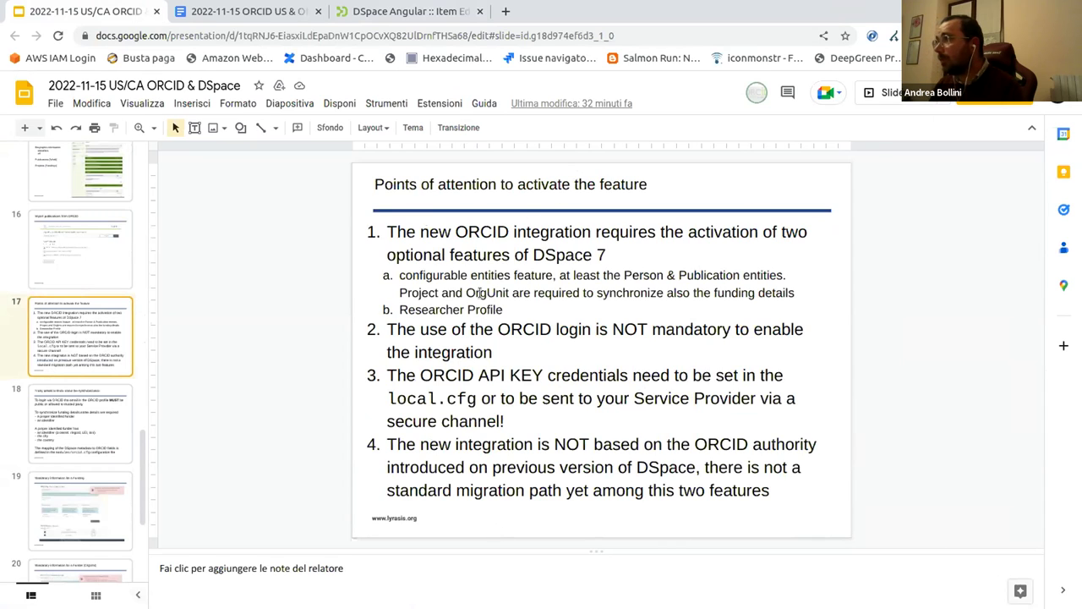
pyautogui.click(948, 102)
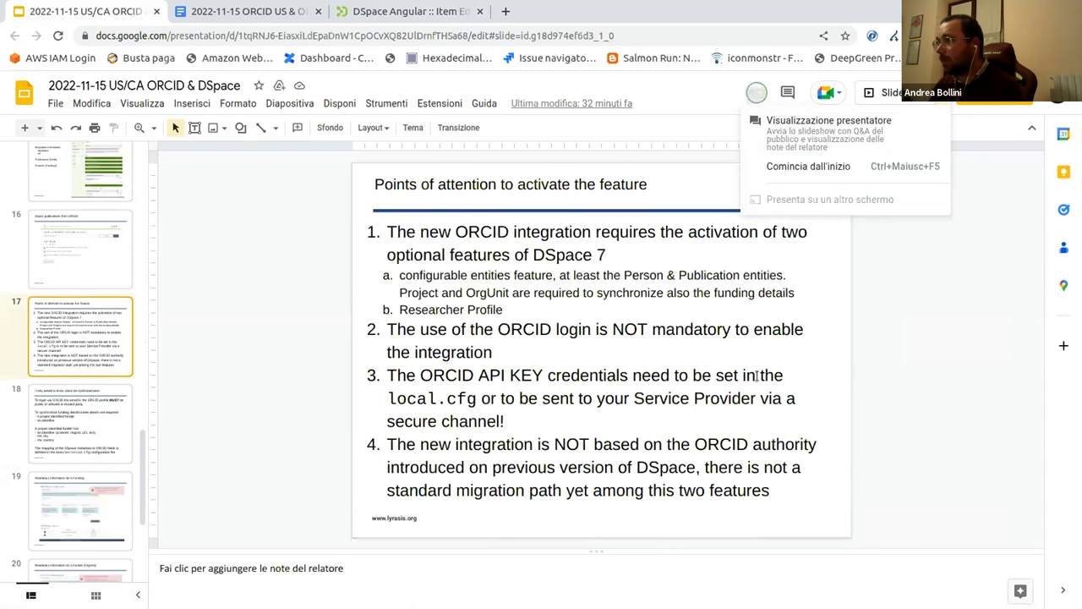
pyautogui.click(852, 165)
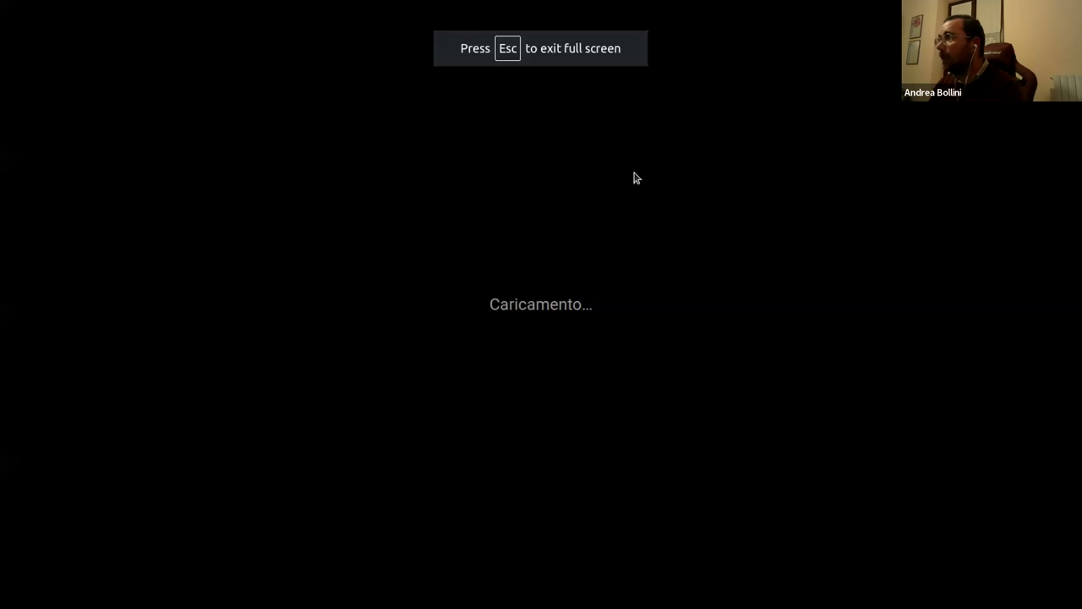
# - Advance the slideshow three slides past the Agenda to the 'Login via ORCID' slide
pyautogui.press('Right')
pyautogui.press('Right')
pyautogui.press('Right')
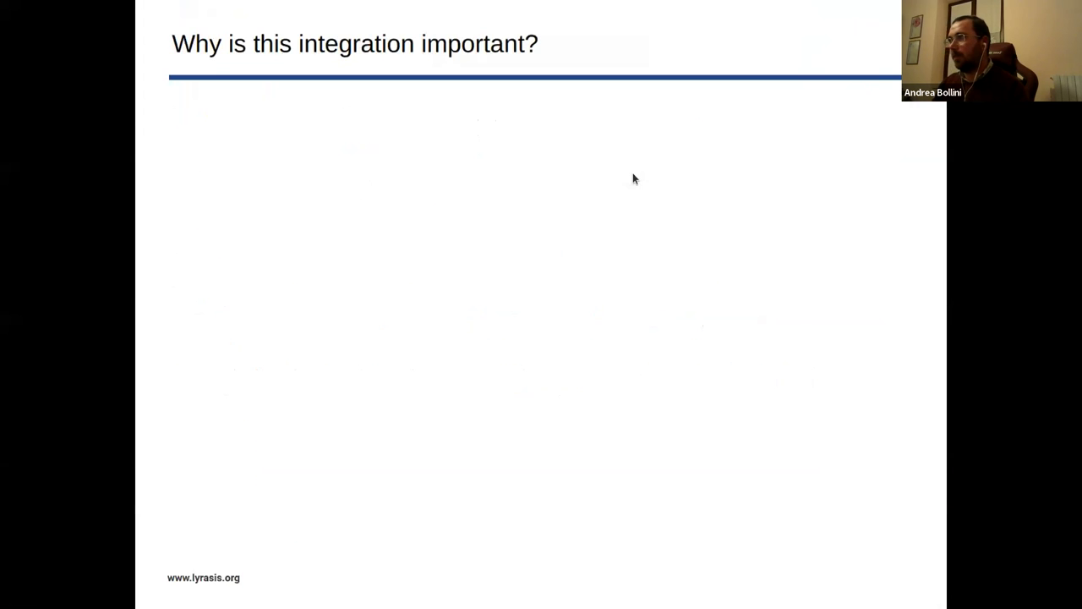
pyautogui.press('Right')
pyautogui.press('Right')
pyautogui.press('Right')
pyautogui.press('Right')
pyautogui.press('Right')
pyautogui.press('Right')
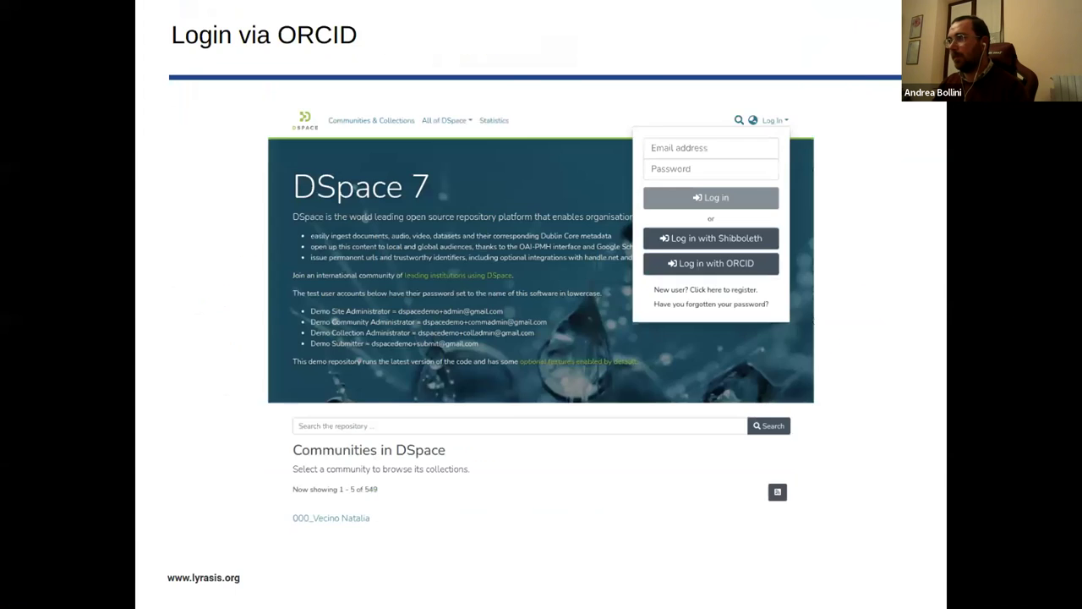
pyautogui.press('Right')
pyautogui.press('Right')
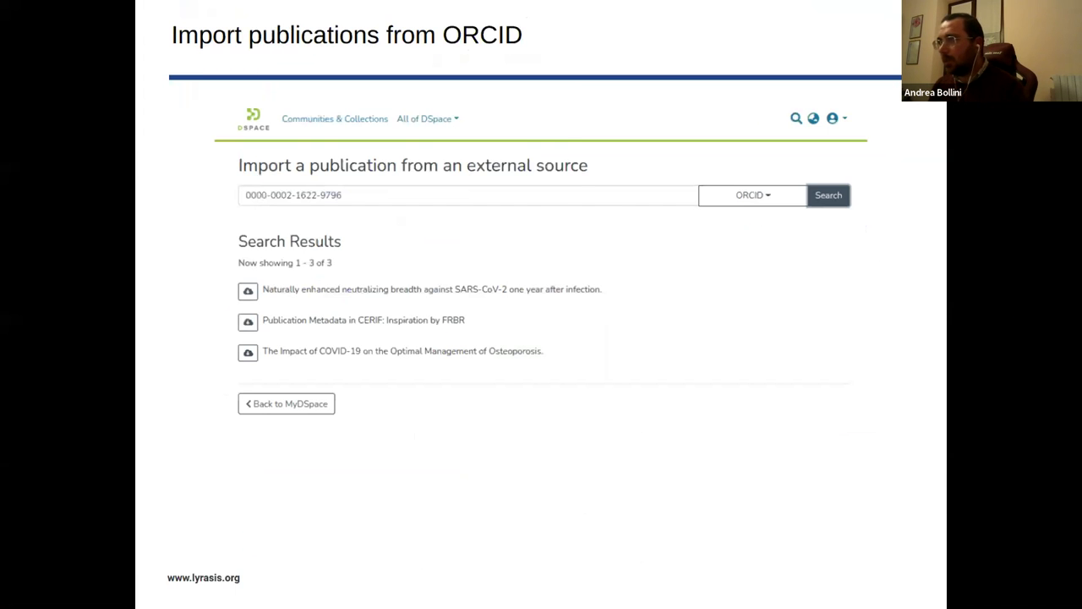